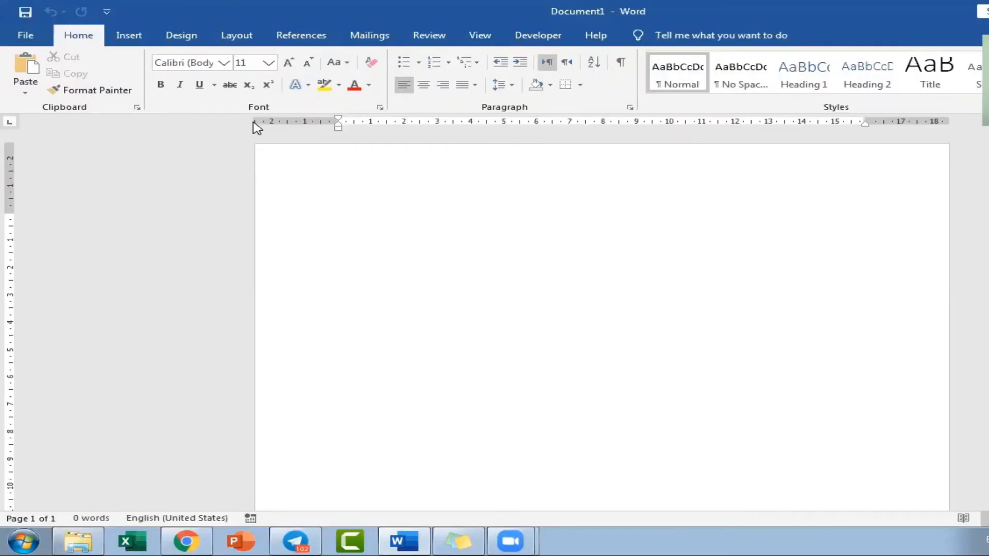
Enter the lines "Headings & Styles" and "Table of Content" in the blank document at 24 pt, and select the first line.
type("Hea")
type("ding ")
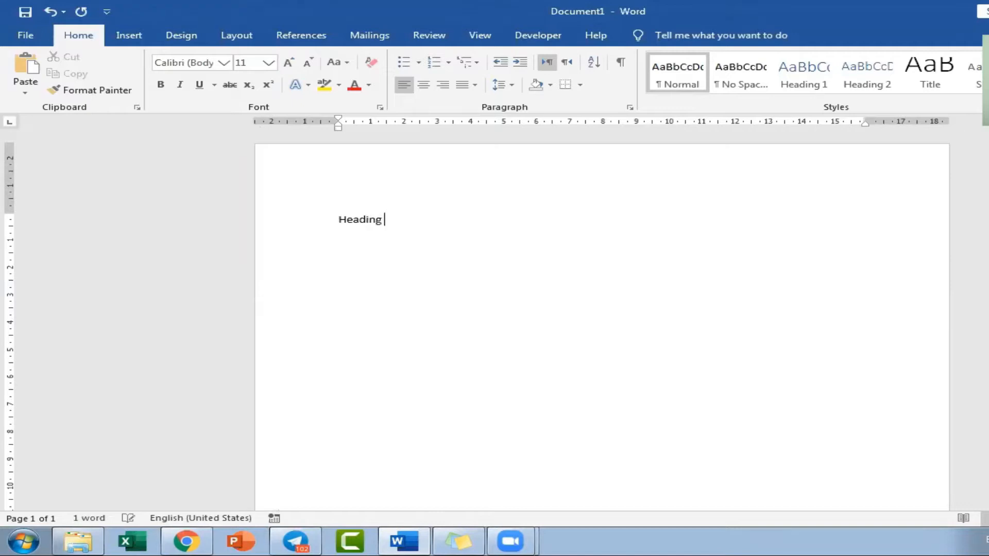
type("s & Styels")
key("Return")
type("Table ")
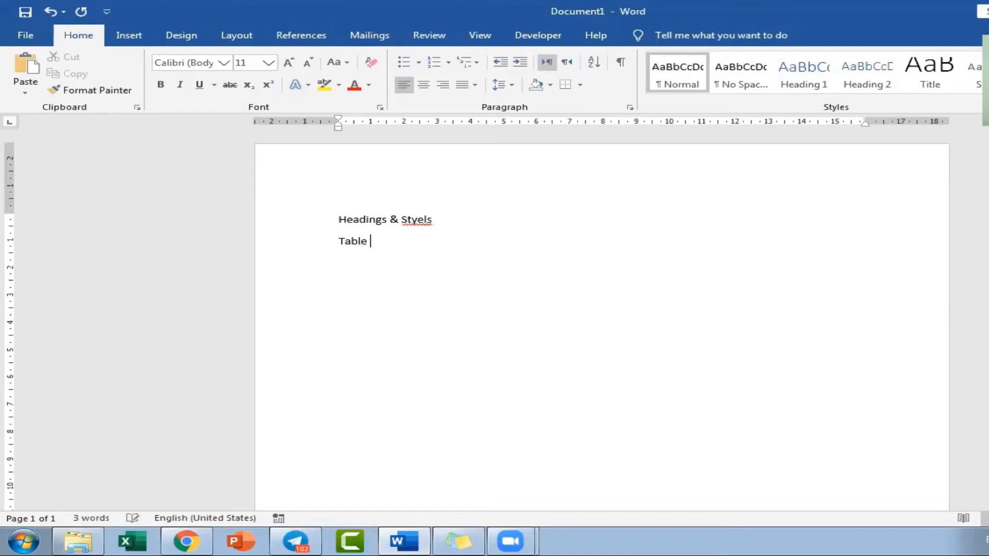
type("of Content")
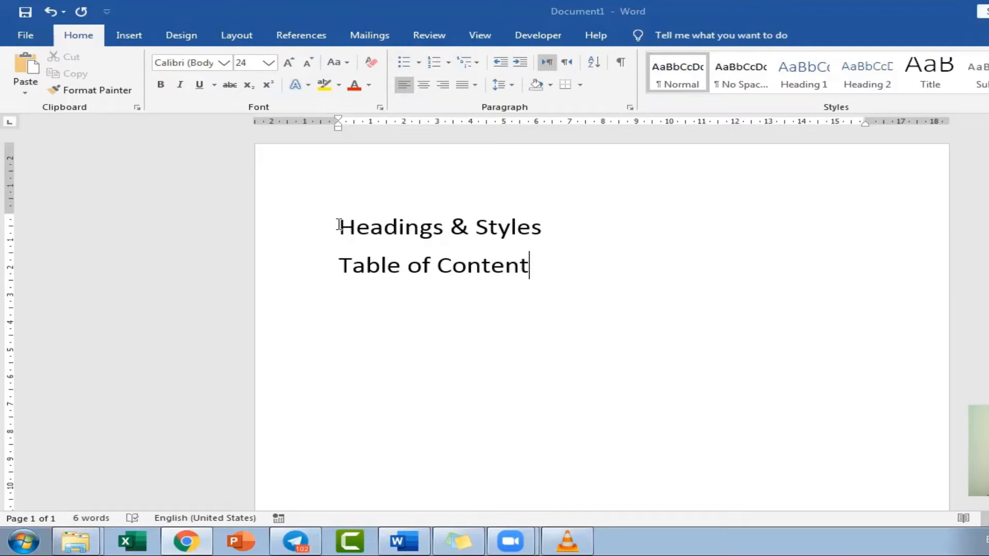
left_click_drag(338, 224, 557, 231)
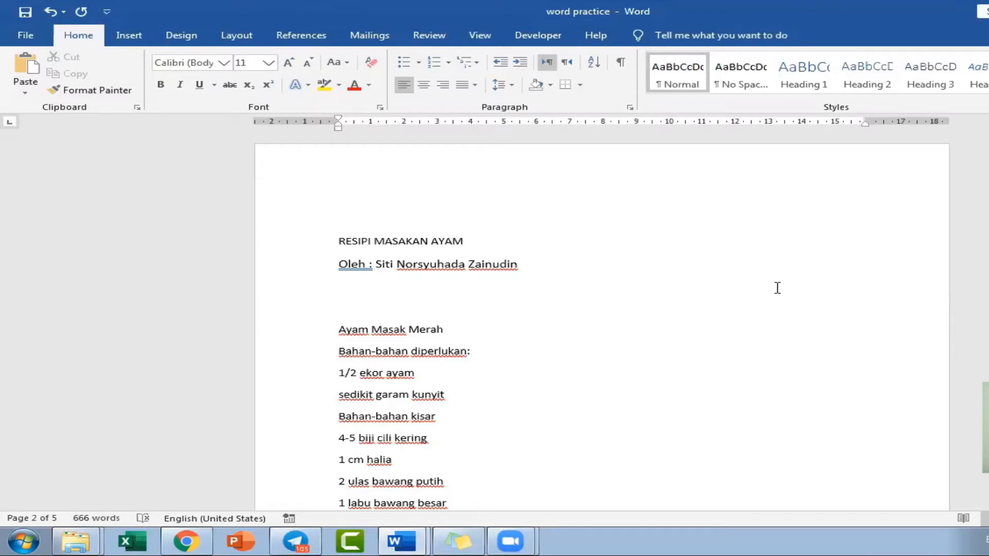
Insert a page break before the "Ayam Masak Ros" recipe title in the word practice document.
scroll(726, 311, "down", 3)
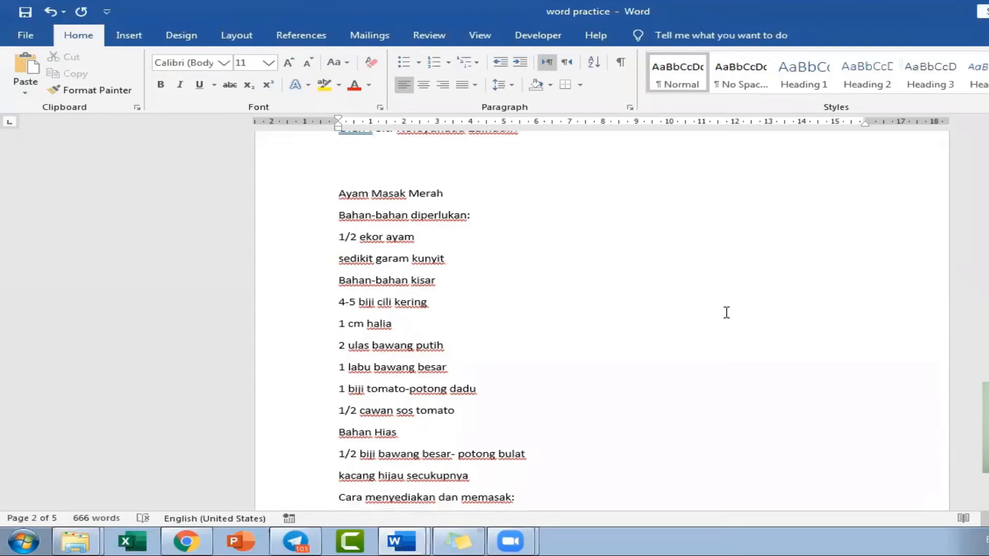
left_click(306, 195)
scroll(302, 328, "down", 3)
scroll(301, 328, "down", 3)
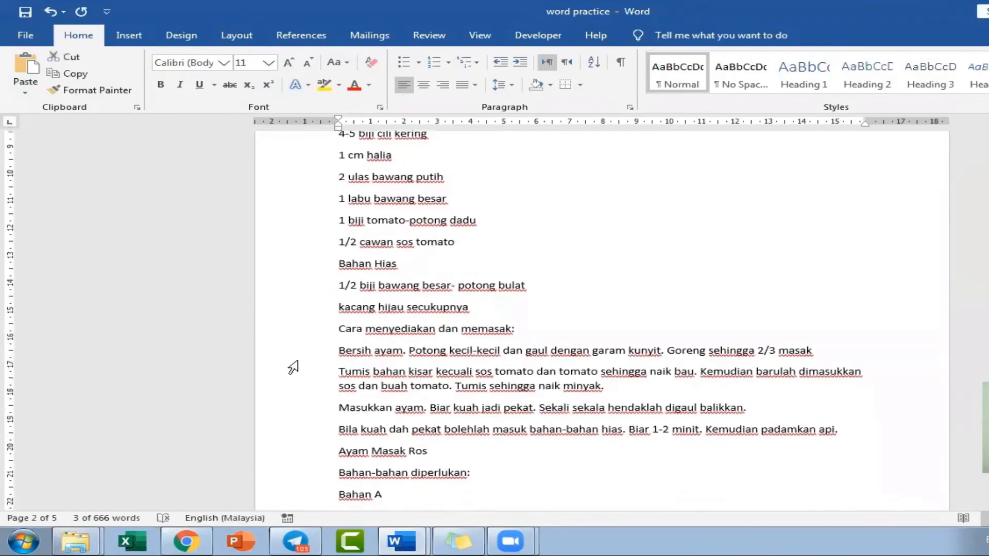
left_click(298, 381)
left_click(410, 394)
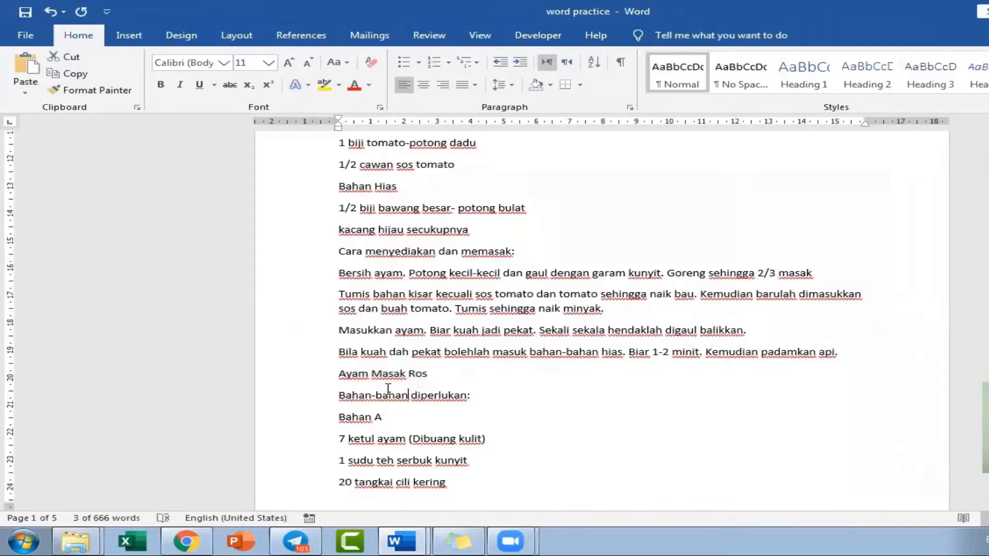
scroll(516, 352, "down", 1)
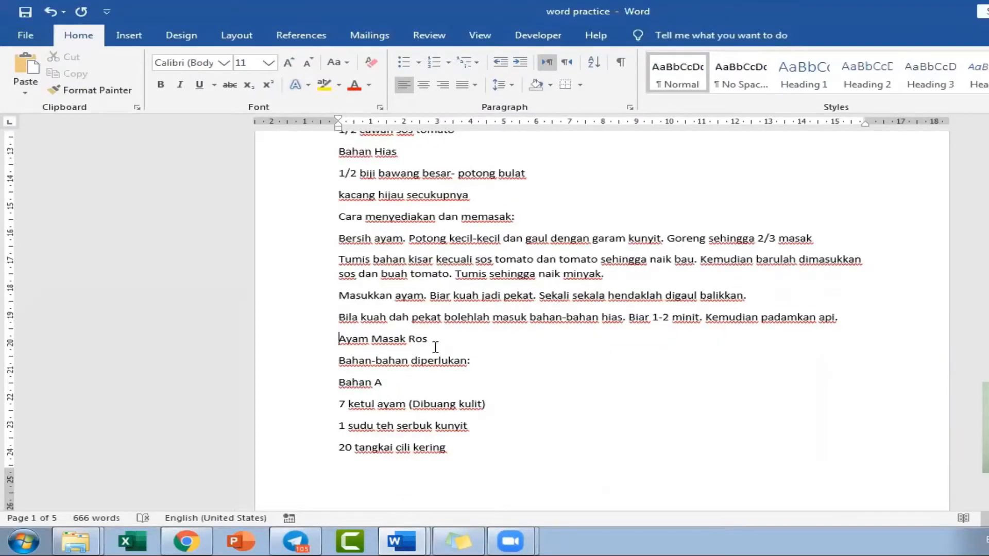
scroll(438, 346, "down", 1)
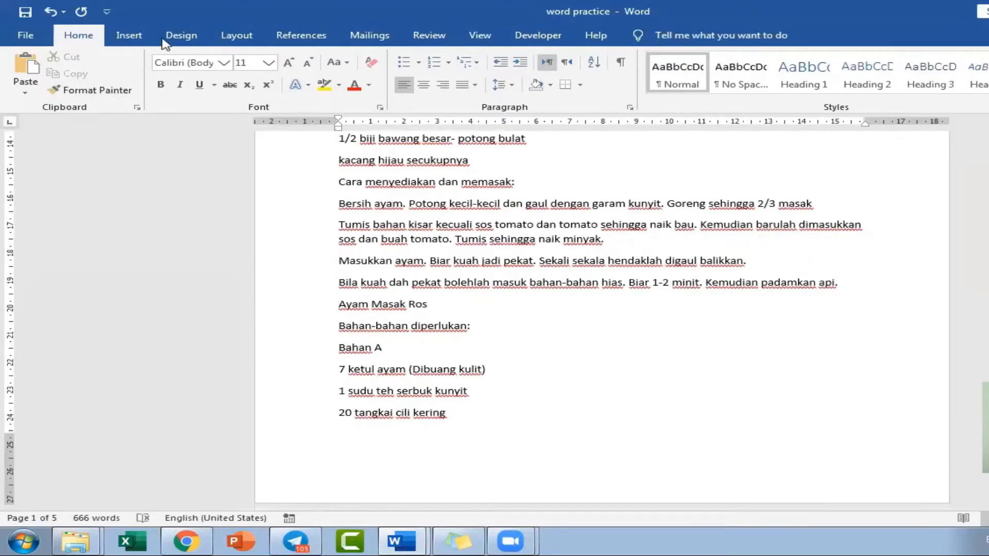
left_click(124, 37)
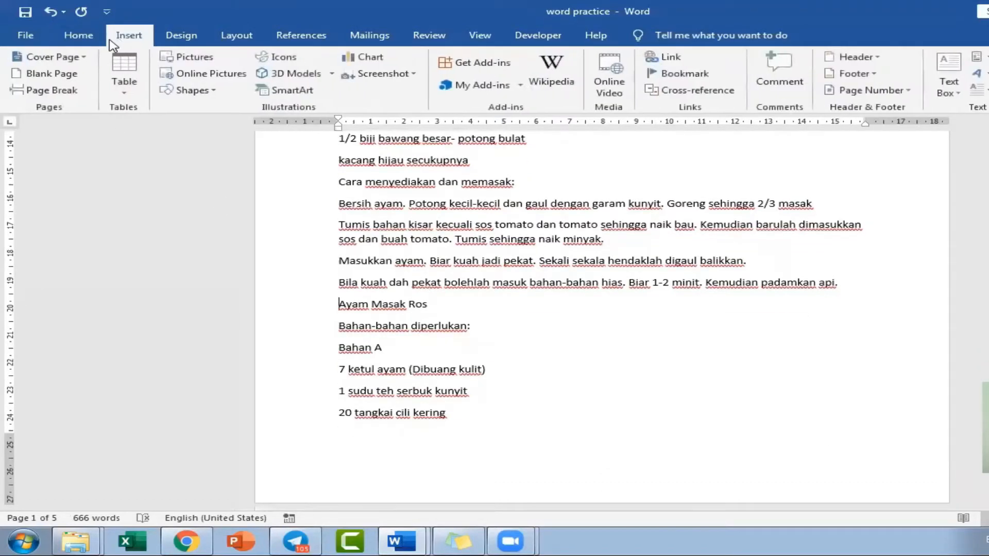
left_click(51, 91)
Start the "Ayam Masak Lemak Cili Api" recipe on a new page with a page break before its title.
scroll(490, 395, "down", 5)
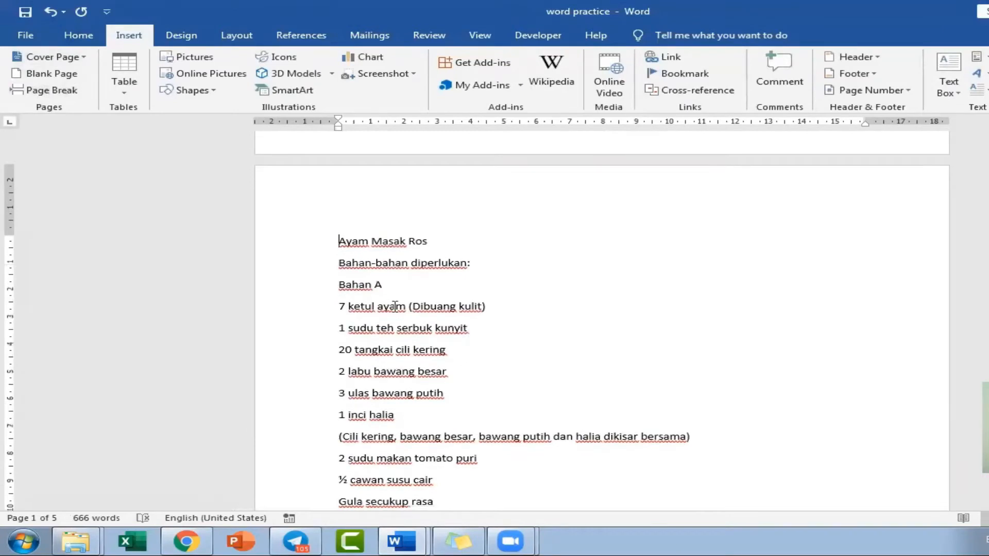
scroll(395, 306, "down", 10)
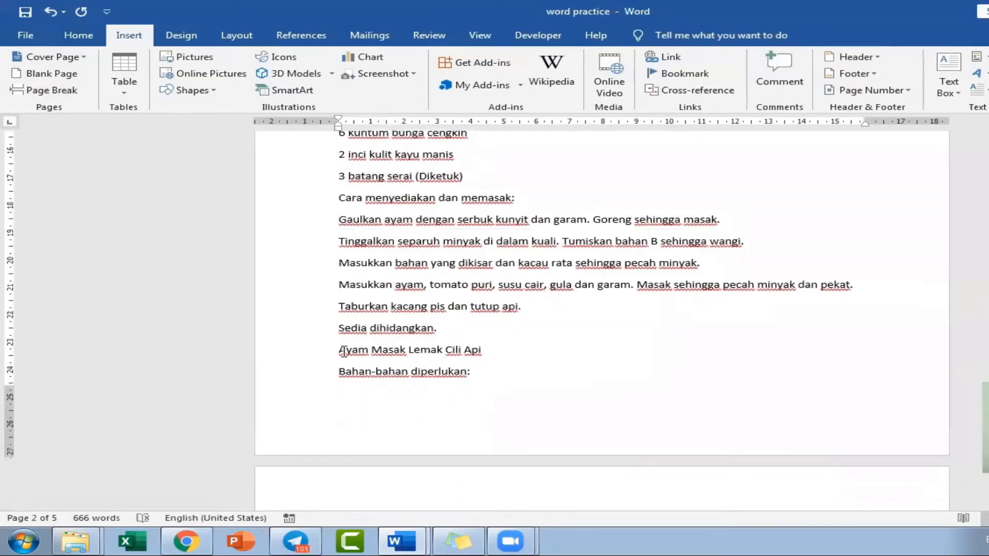
left_click(342, 349)
left_click(51, 91)
Insert a page break before the "Kari Ayam" recipe title.
scroll(339, 302, "down", 10)
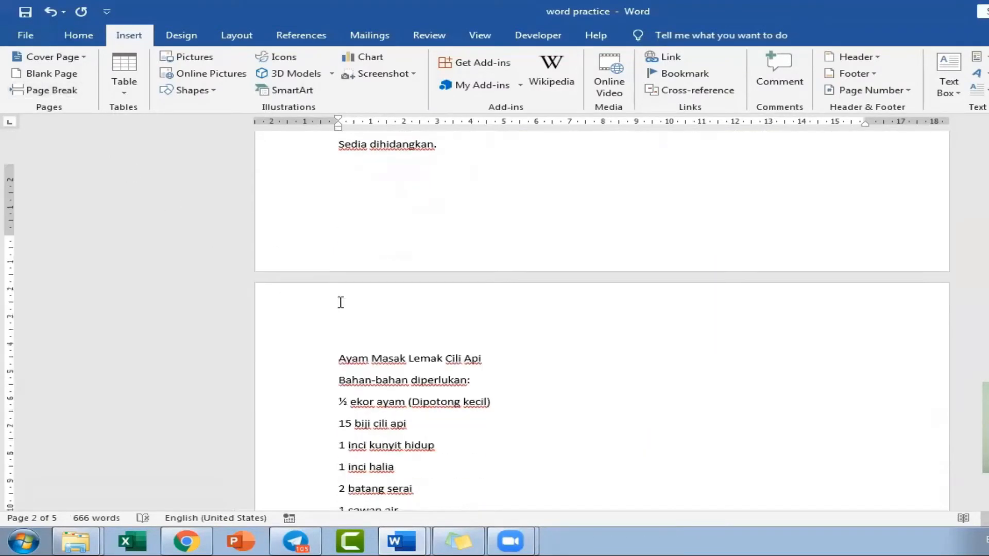
scroll(341, 302, "down", 15)
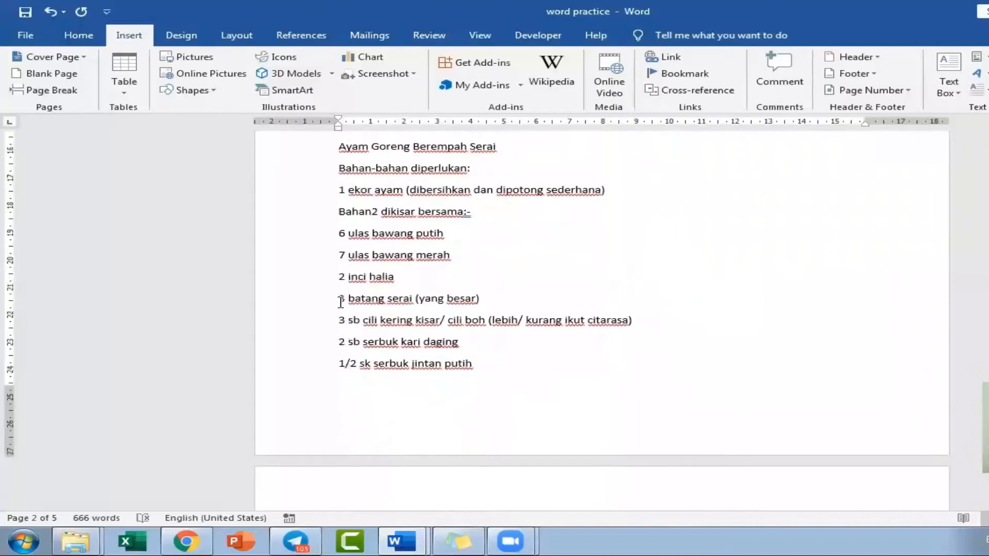
left_click(340, 339)
key("ctrl+Return")
Insert a page break before the "Ayam Goreng Berempah Serai" recipe title so that it starts a new page.
scroll(420, 380, "down", 8)
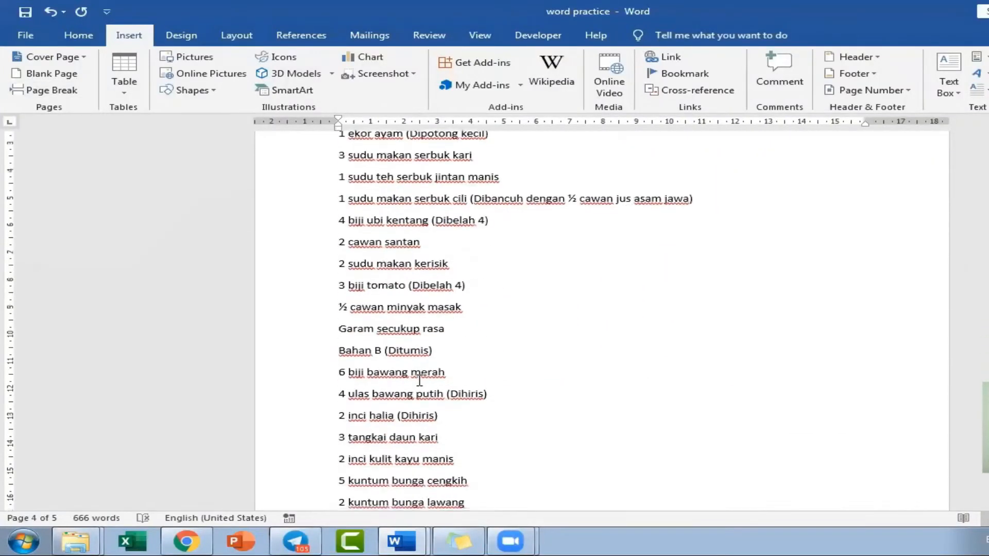
scroll(419, 380, "down", 5)
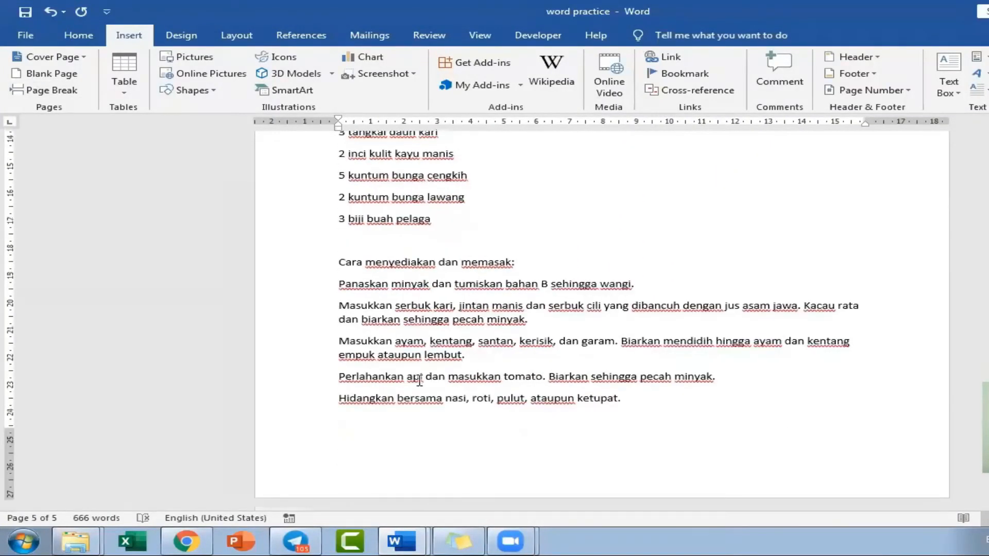
scroll(336, 216, "up", 10)
left_click(336, 216)
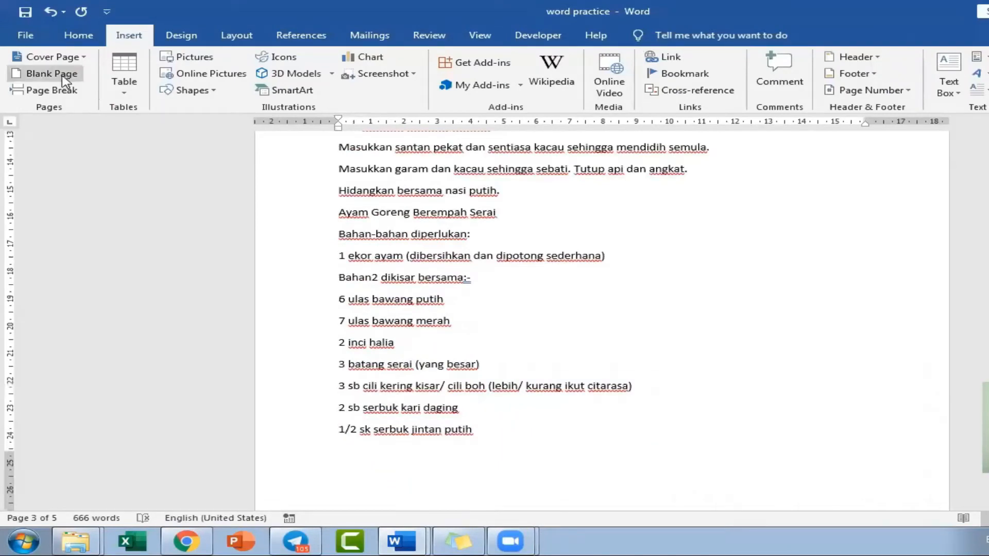
left_click(52, 73)
Insert a page break below the document title and author line to separate them from the "Ayam Masak Merah" recipe.
scroll(445, 338, "up", 2)
scroll(445, 338, "up", 20)
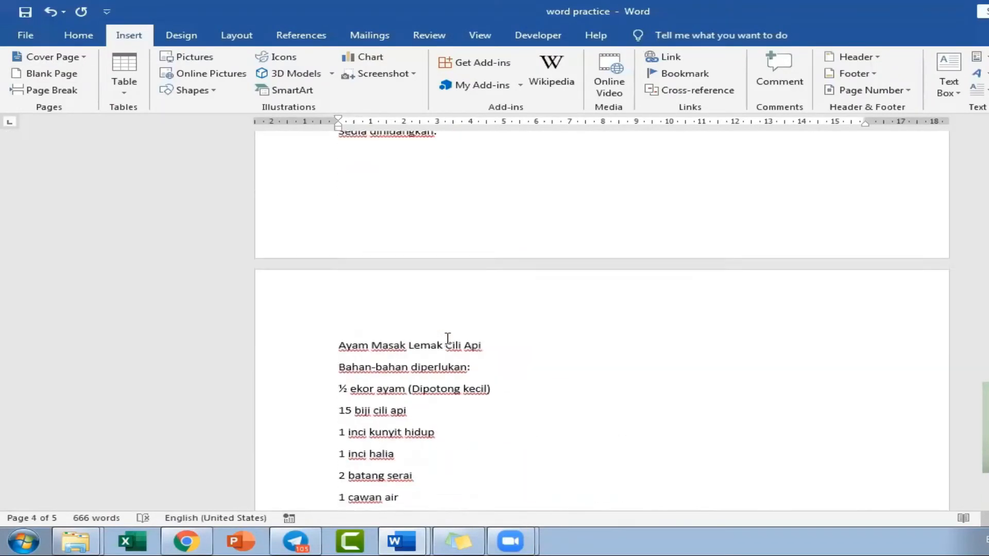
scroll(447, 338, "up", 15)
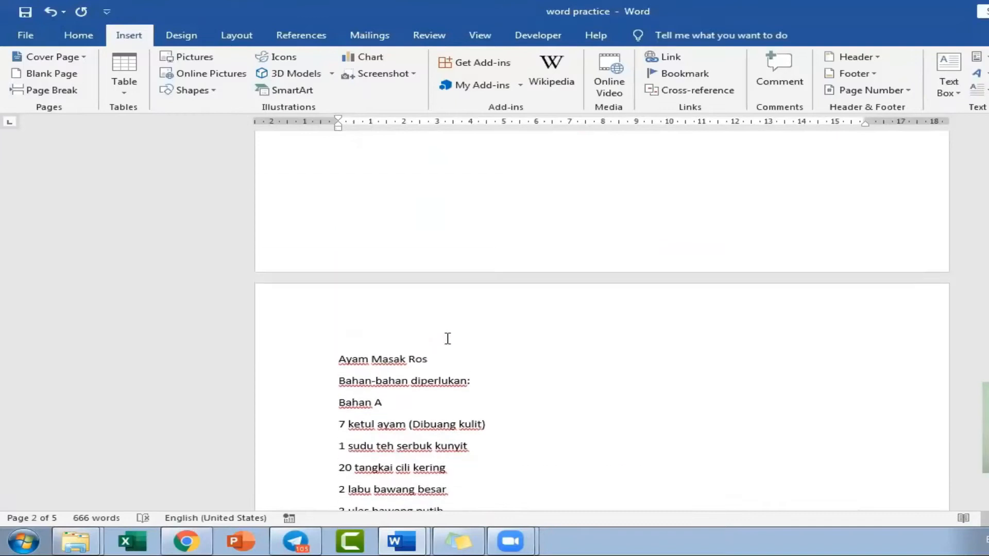
left_click(391, 303)
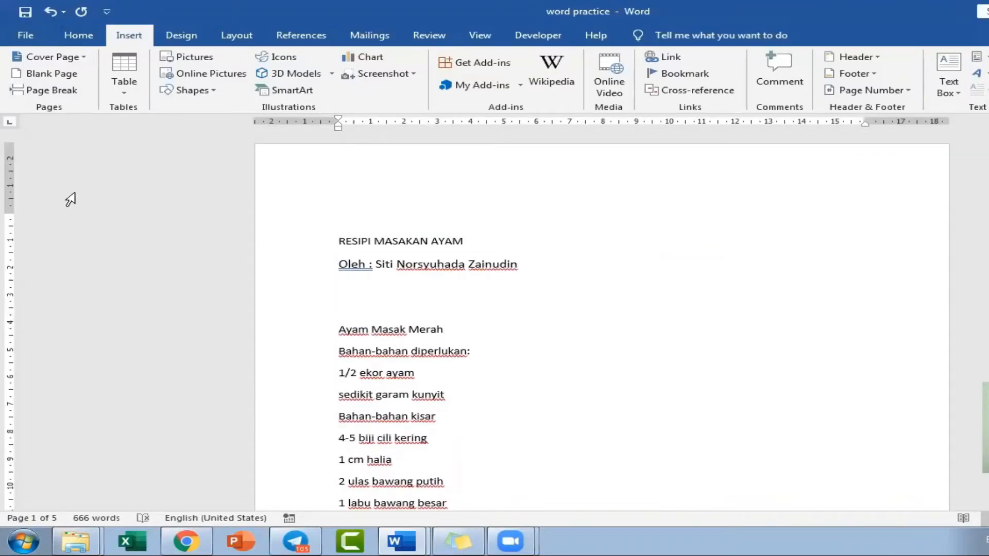
left_click(52, 91)
scroll(404, 371, "down", 3)
scroll(406, 368, "up", 10)
scroll(407, 369, "down", 10)
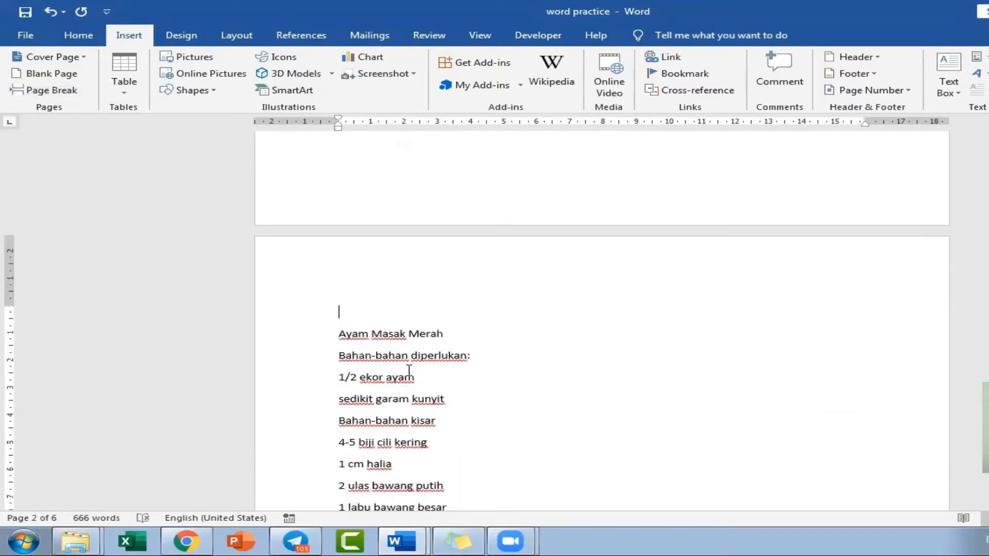
Add another page break to leave page 2 blank, and delete the empty line above the "Ayam Masak Merah" title.
scroll(568, 386, "up", 1)
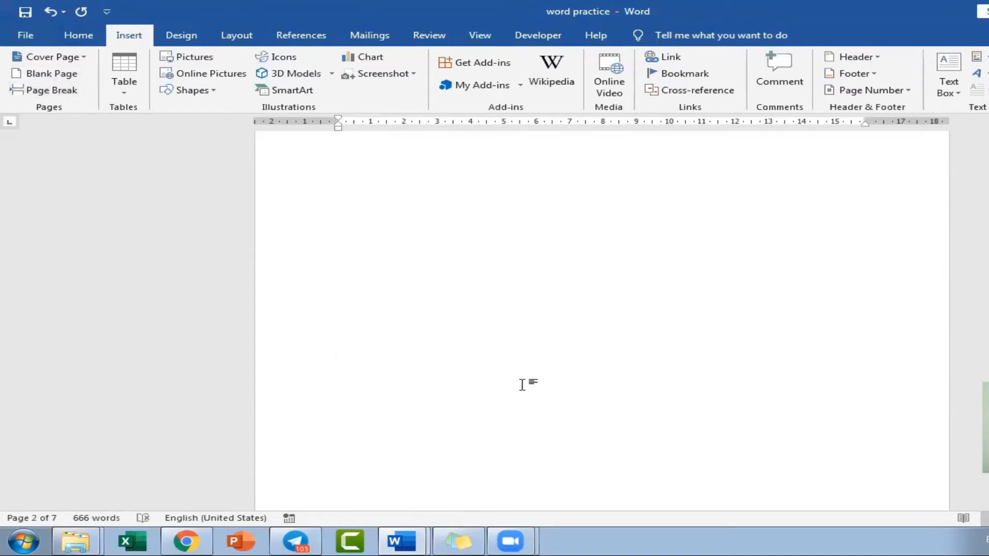
scroll(522, 385, "up", 2)
scroll(521, 385, "down", 2)
scroll(521, 385, "down", 5)
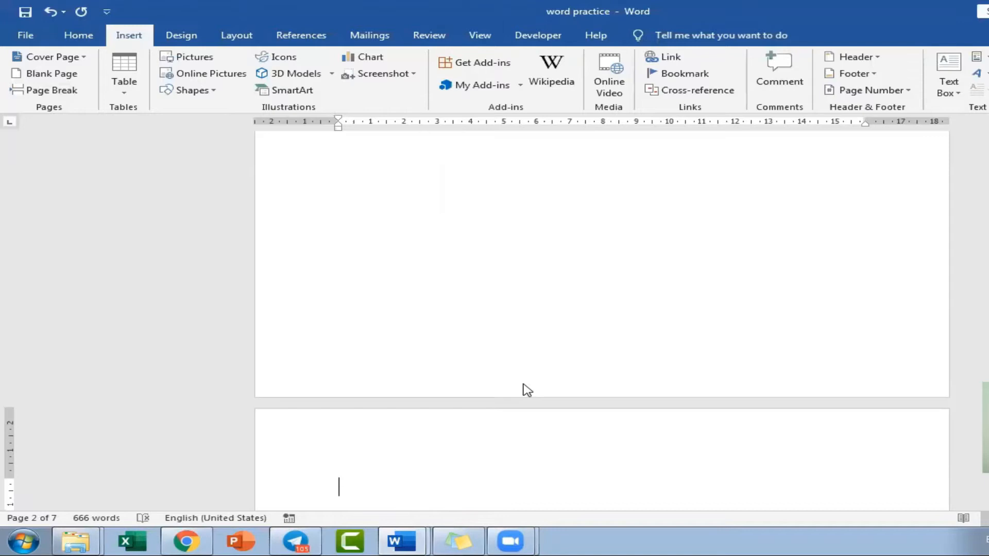
left_click(378, 283)
key("Delete")
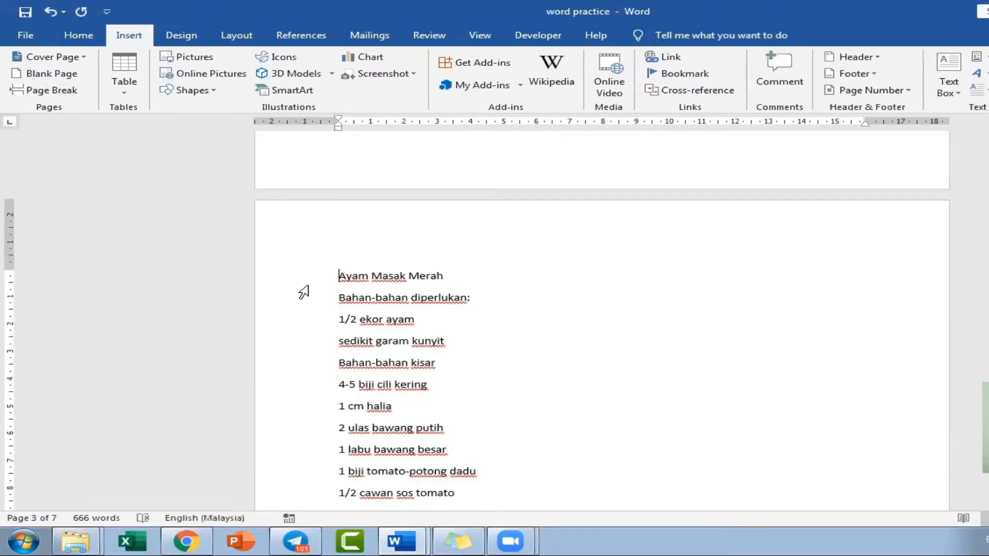
Apply the Heading 1 style to the "Ayam Masak Merah" recipe title.
left_click(305, 282)
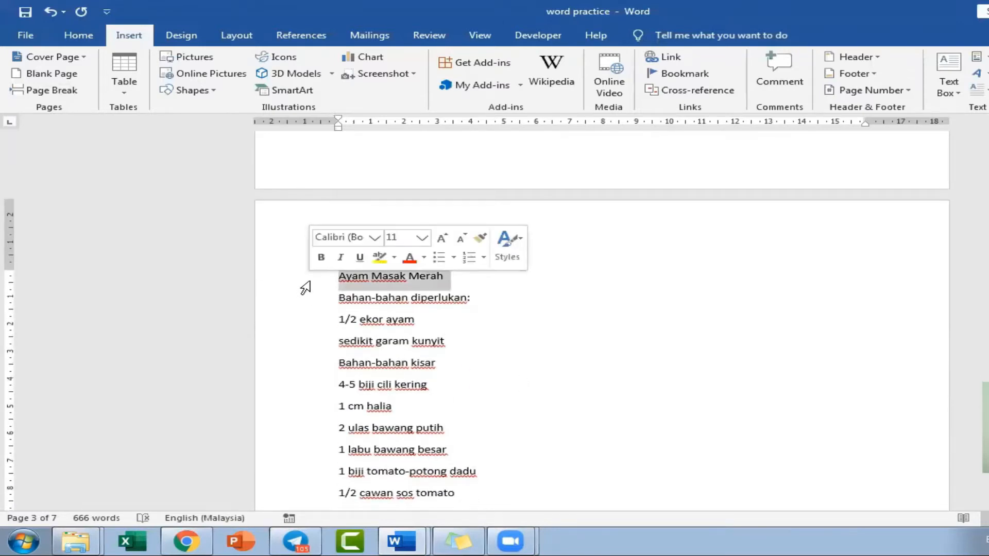
left_click(77, 37)
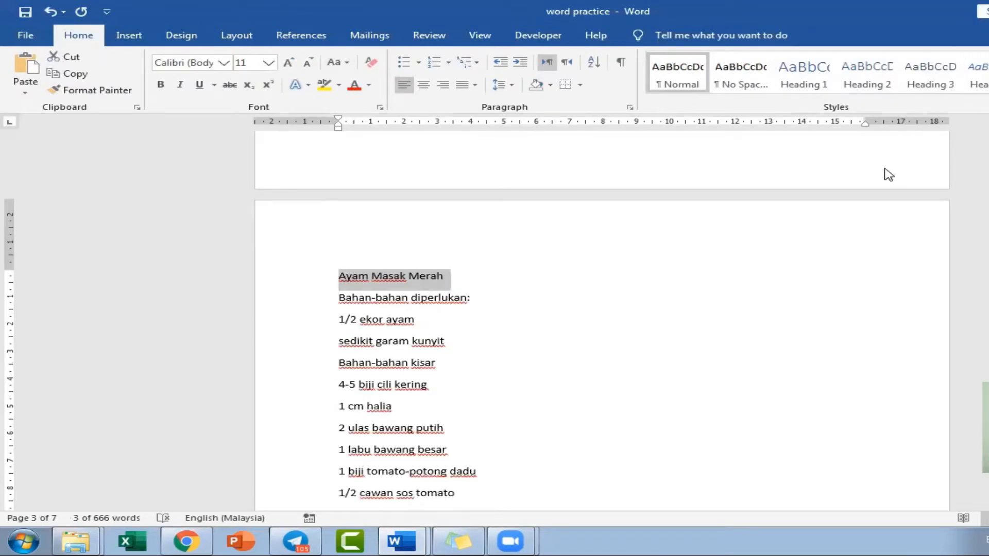
left_click(800, 89)
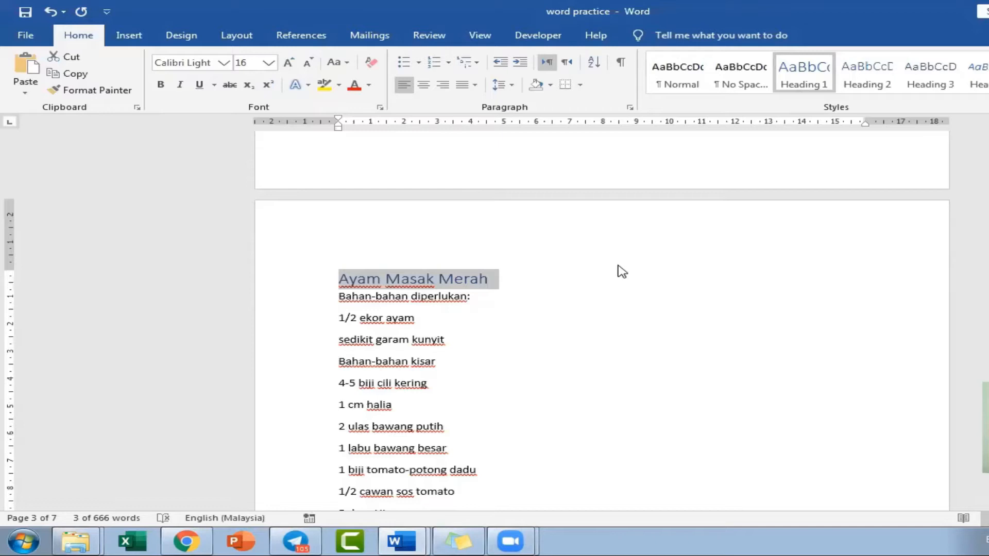
Apply the Heading 1 style to the "Ayam Masak Ros" and "Ayam Masak Lemak Cili Api" recipe titles.
scroll(320, 315, "down", 10)
scroll(315, 313, "down", 5)
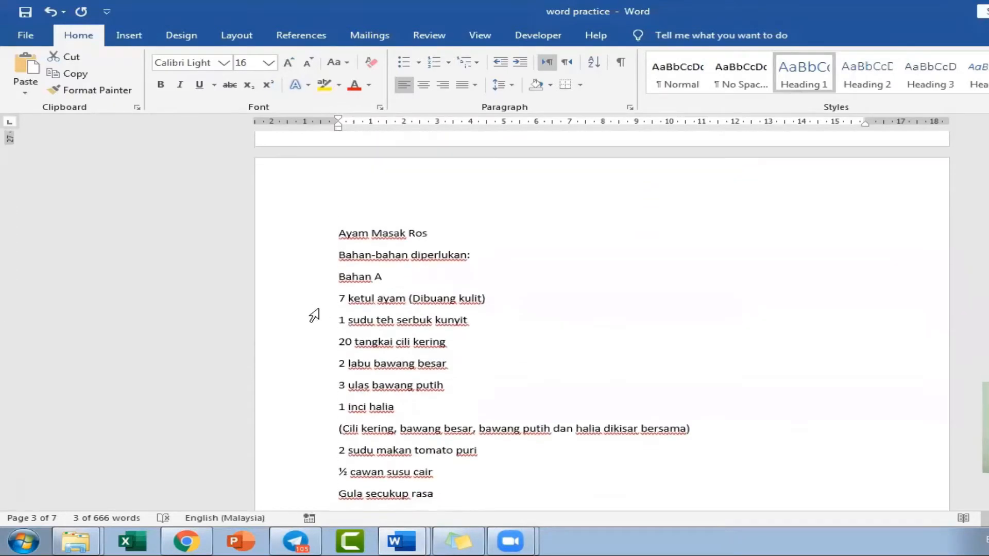
left_click(310, 236)
left_click(780, 77)
scroll(440, 365, "down", 2)
scroll(440, 364, "down", 10)
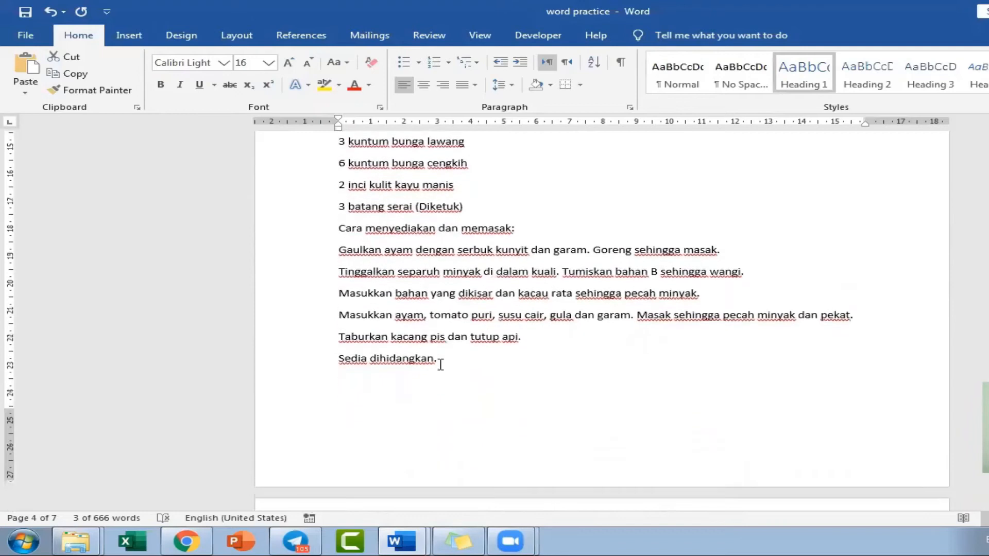
left_click(313, 221)
left_click(796, 77)
Apply the Heading 1 style to the "Ayam Goreng Berempah Serai" and "Kari Ayam" recipe titles.
scroll(568, 359, "down", 5)
scroll(568, 359, "down", 7)
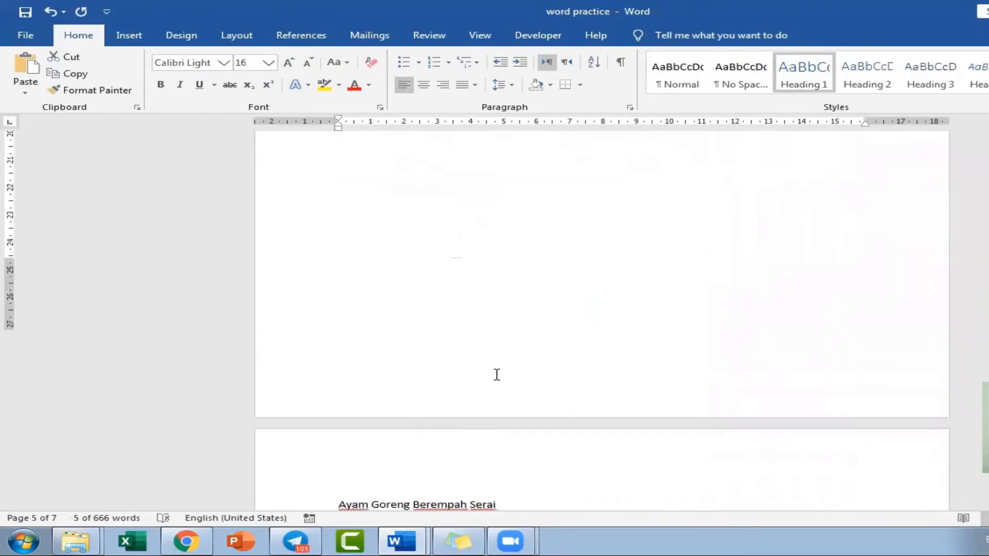
left_click(318, 385)
left_click(804, 74)
scroll(654, 370, "down", 8)
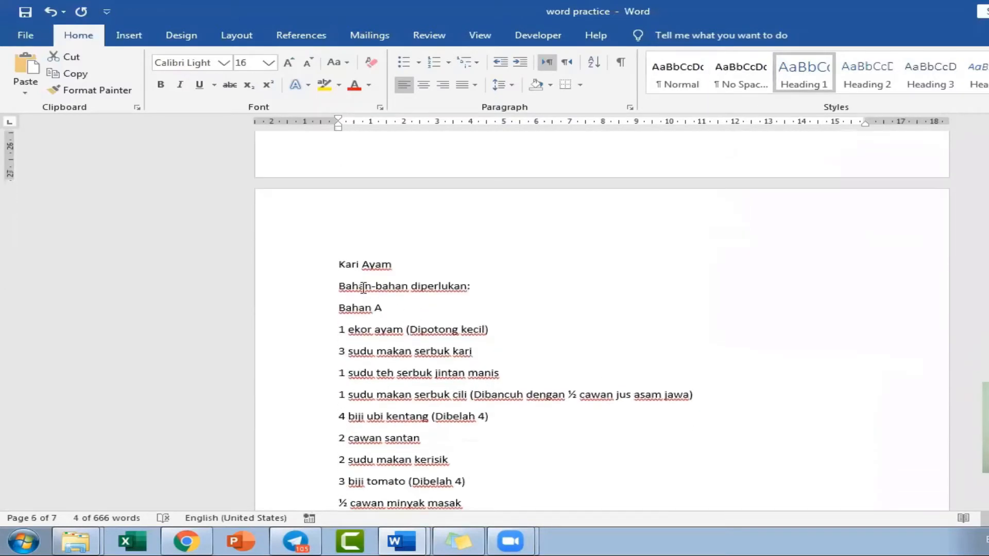
left_click(304, 269)
left_click(824, 72)
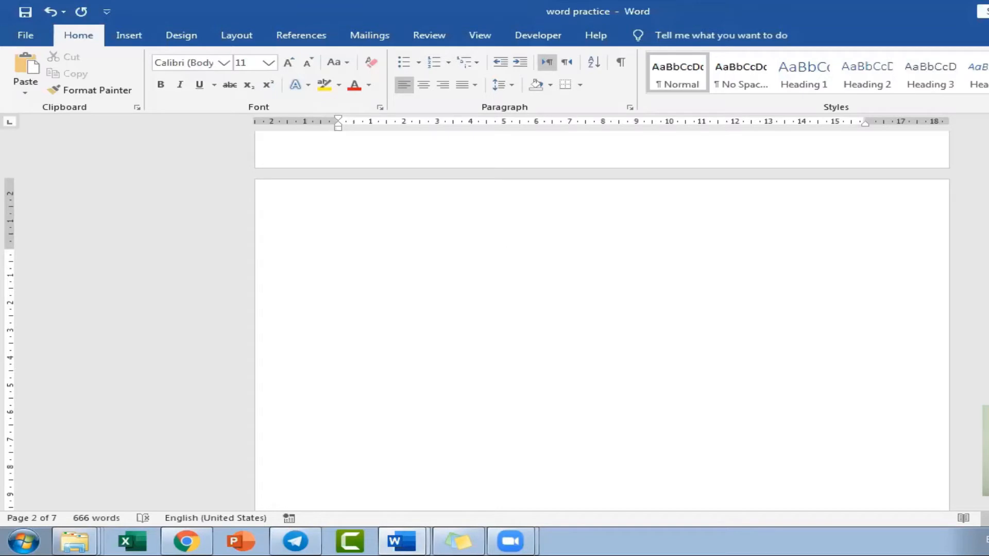
Insert the Automatic Table 2 table of contents on the blank second page.
scroll(601, 320, "down", 1)
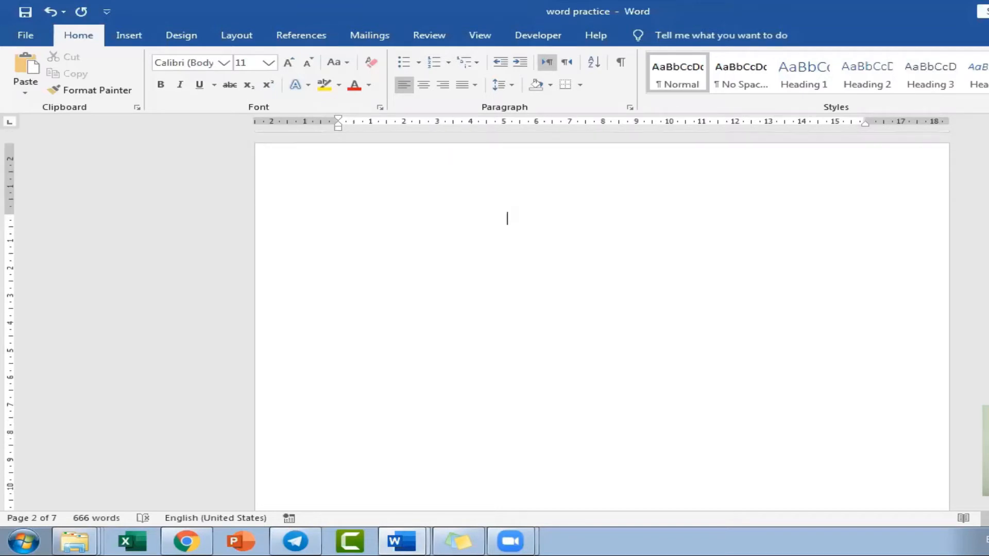
left_click(385, 221)
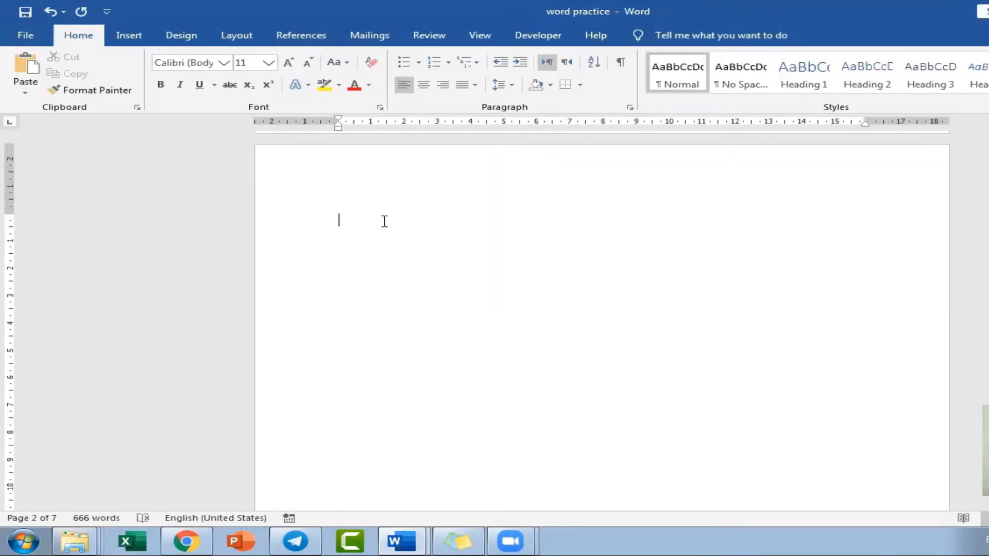
left_click(127, 33)
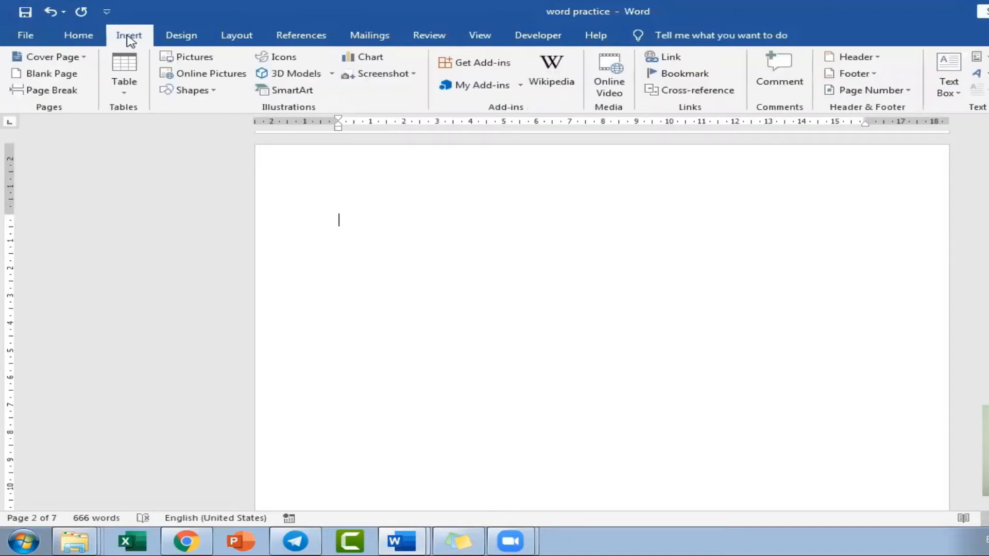
left_click(304, 35)
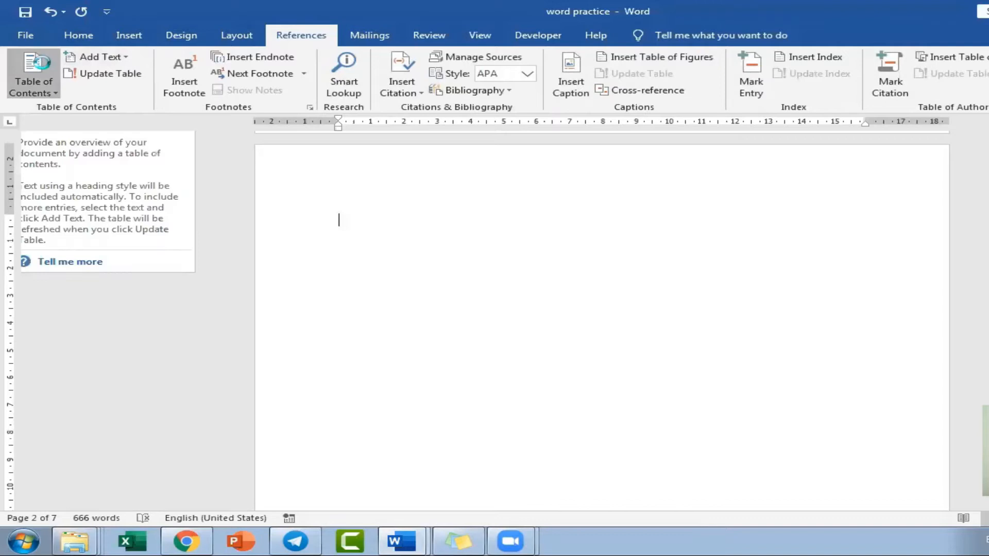
left_click(34, 74)
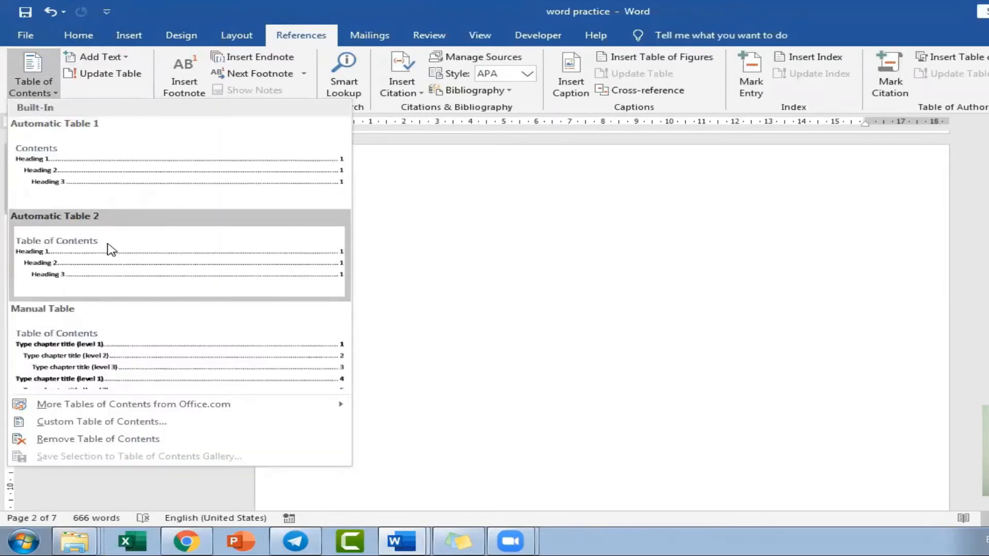
left_click(112, 251)
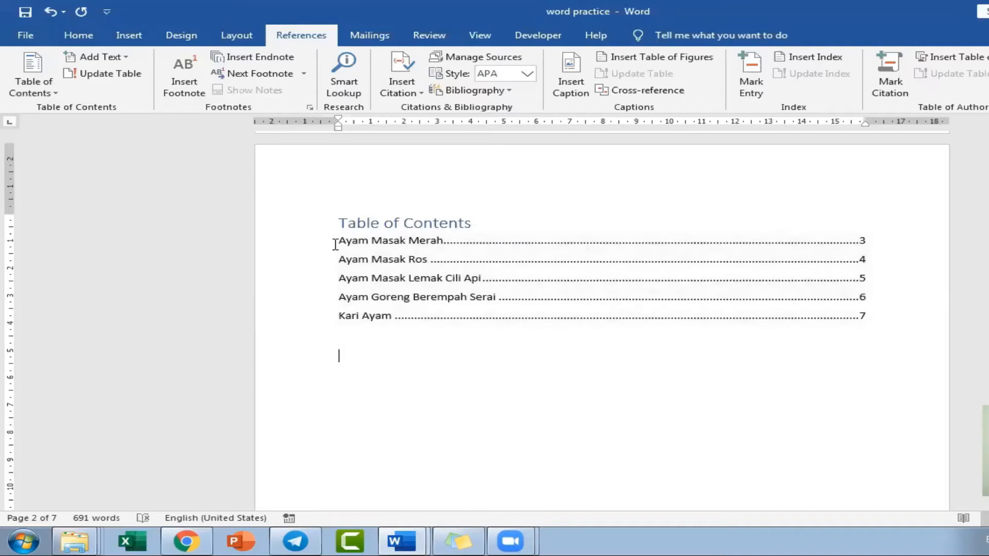
Apply the Heading 2 style to the "Bahan-bahan diperlukan:" line of the Ayam Masak Merah recipe.
left_click(339, 241)
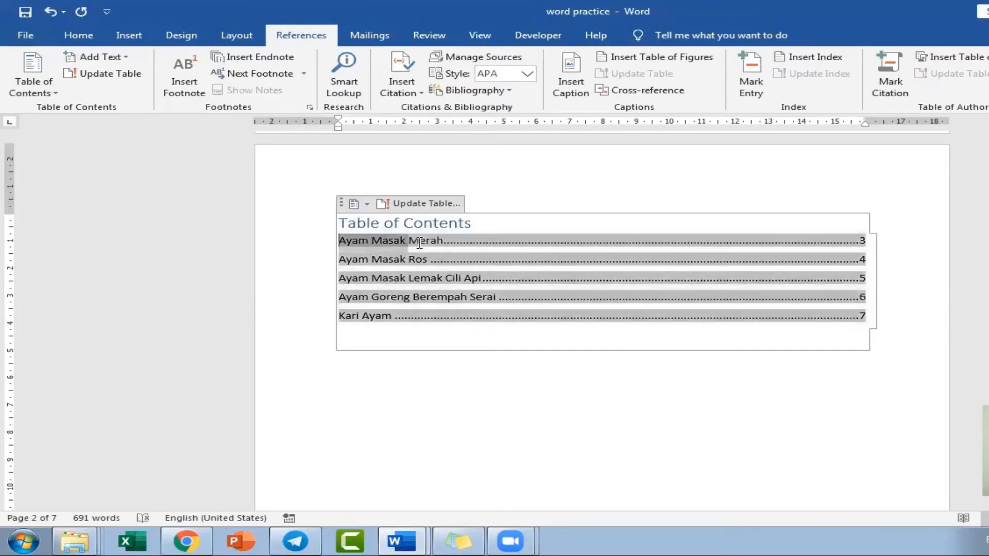
left_click(923, 239)
left_click(871, 241, "ctrl")
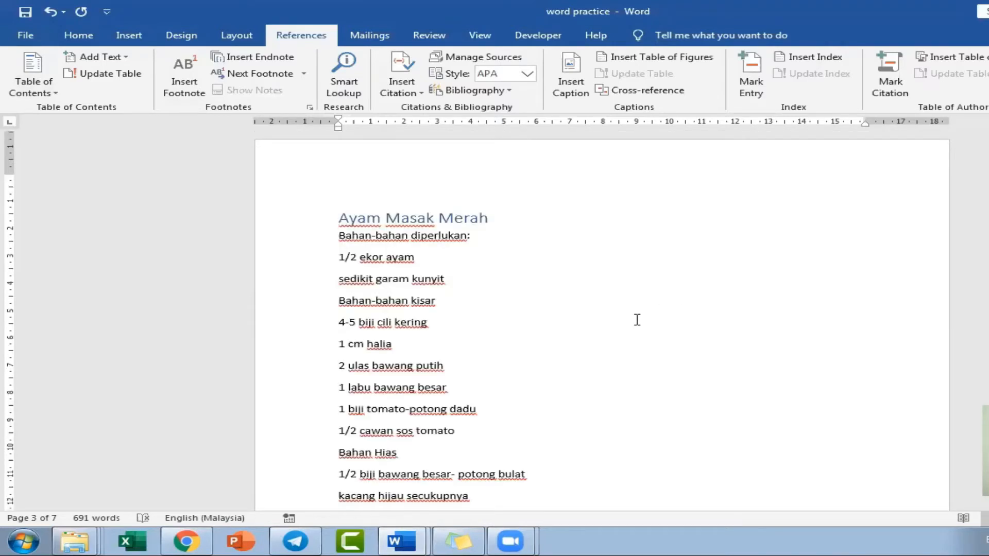
scroll(635, 320, "down", 3)
scroll(637, 320, "up", 2)
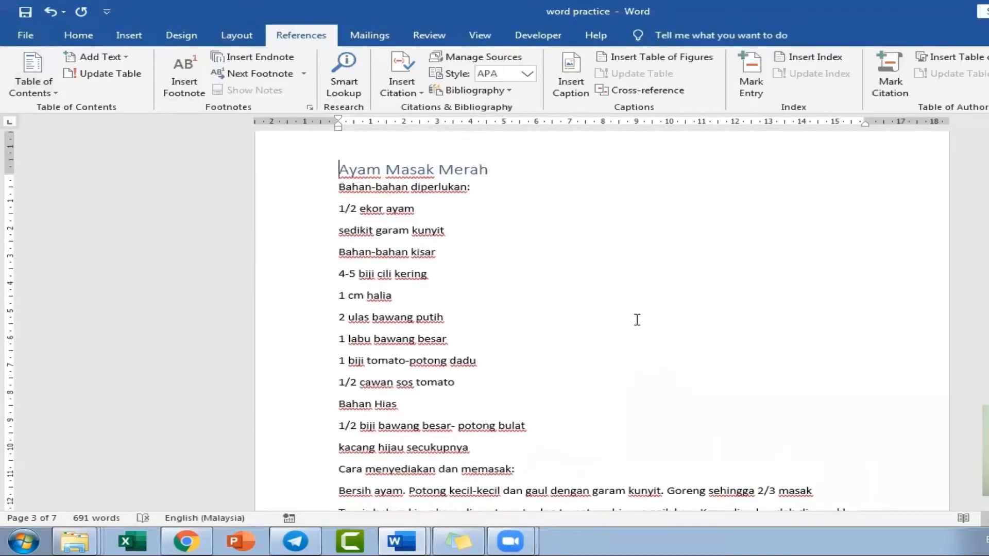
left_click_drag(336, 200, 473, 201)
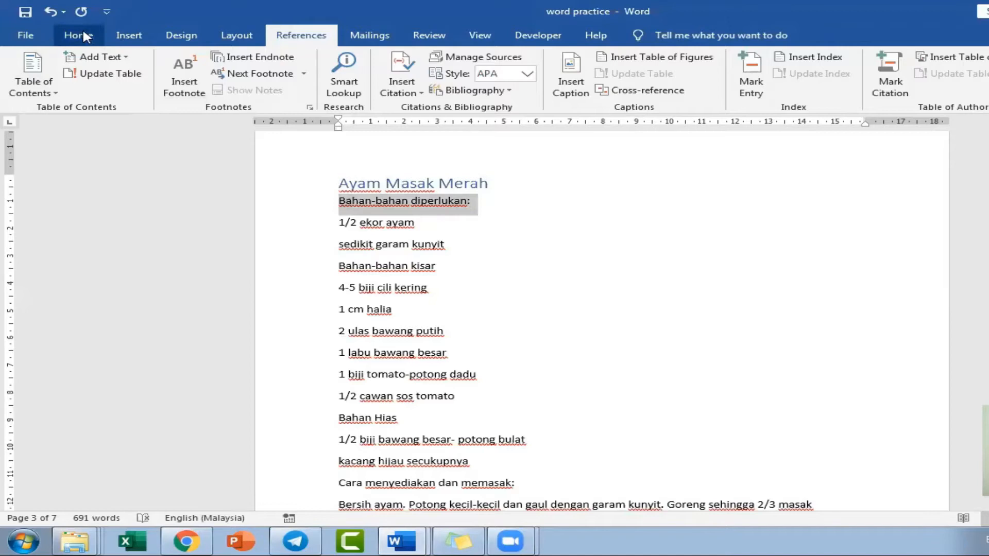
left_click(78, 35)
left_click(867, 72)
Apply the Heading 2 style to the "Cara menyediakan dan memasak:" line of the Ayam Masak Merah recipe.
scroll(474, 362, "down", 2)
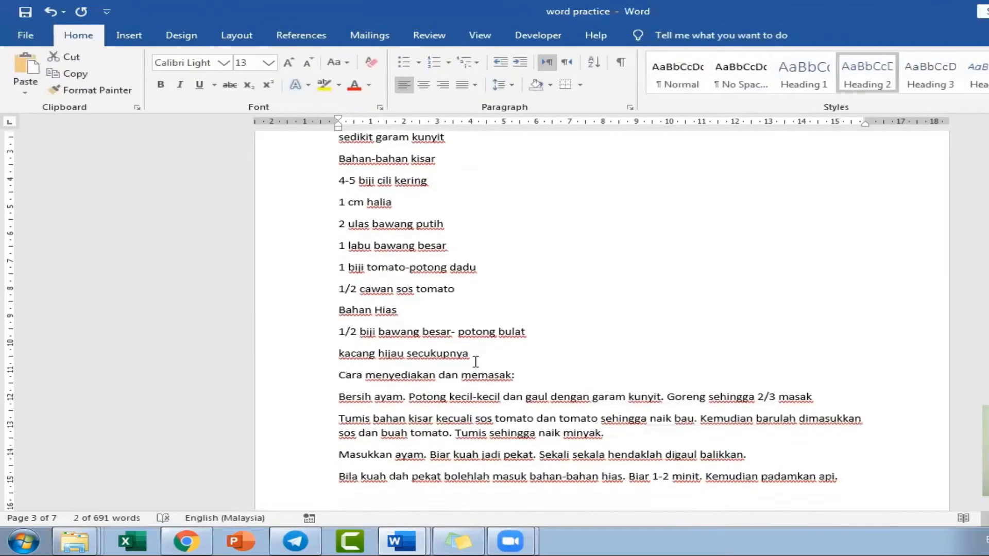
scroll(384, 344, "down", 1)
left_click_drag(337, 306, 538, 304)
left_click(866, 73)
Apply the Heading 2 style to the "Bahan-bahan diperlukan" and "Cara menyediakan dan memasak:" lines in the remaining four recipes.
scroll(494, 375, "down", 6)
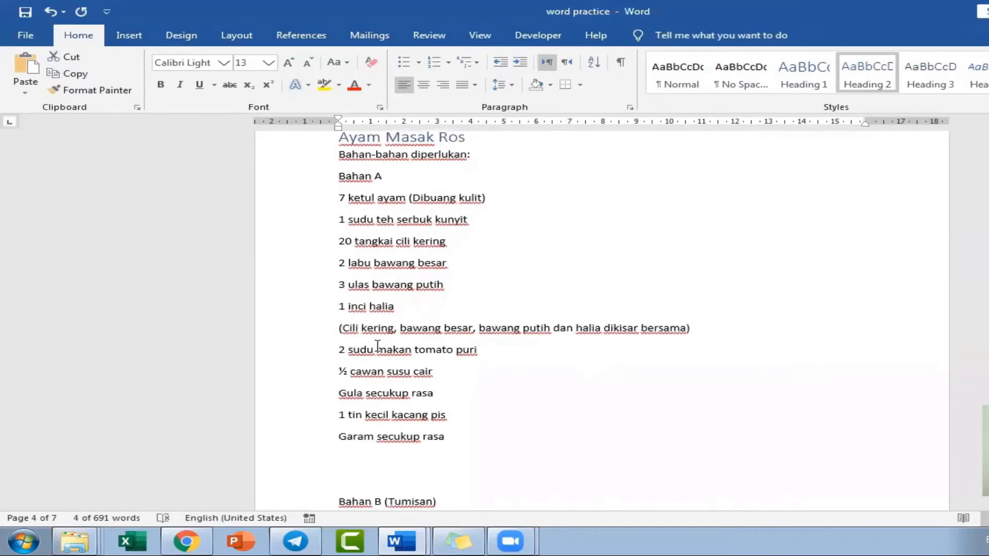
left_click_drag(336, 155, 458, 154)
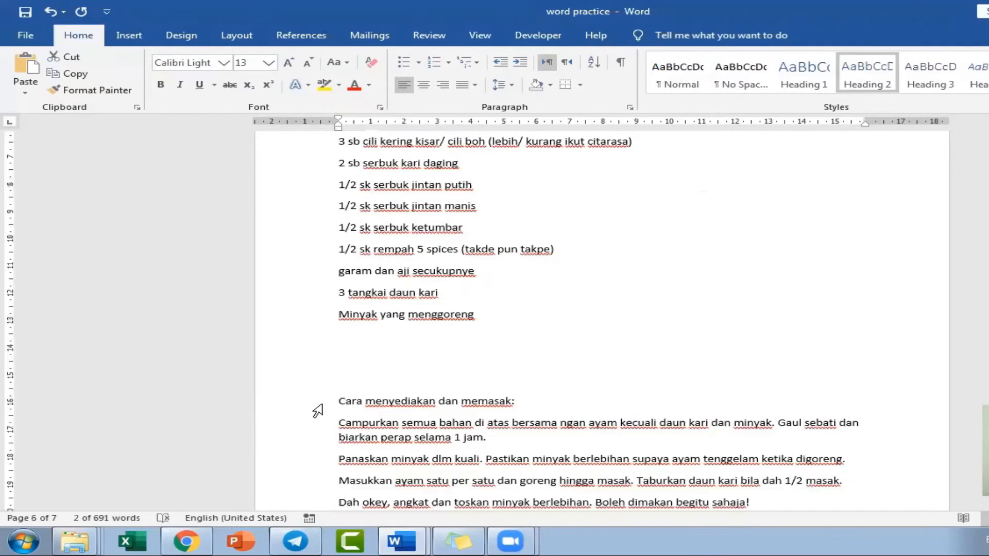
left_click(318, 410)
left_click(866, 72)
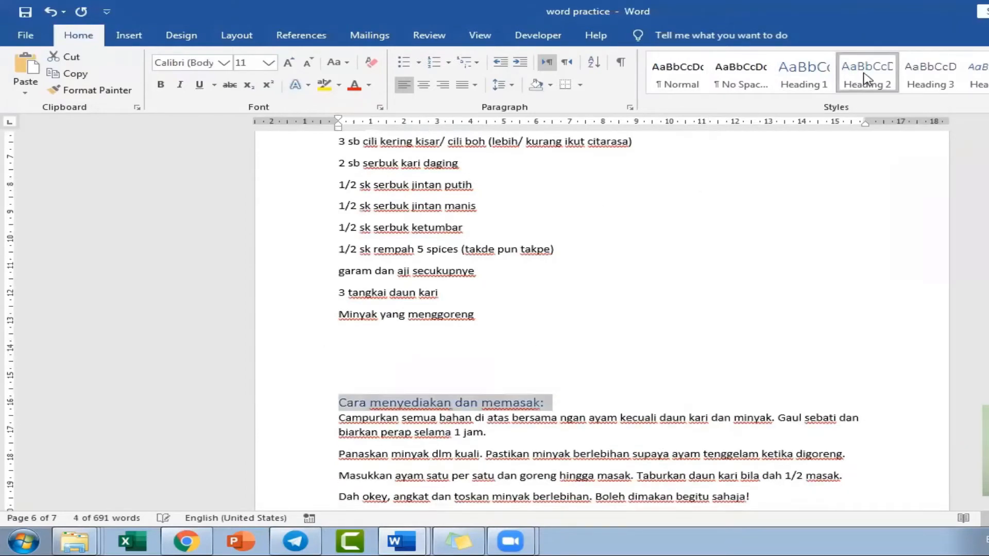
scroll(586, 319, "down", 3)
scroll(586, 319, "down", 10)
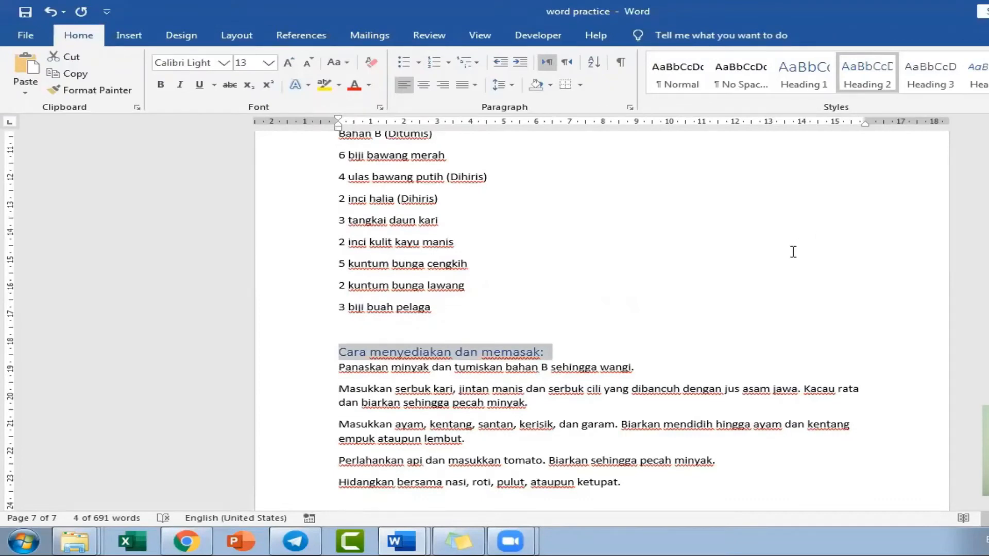
Update the entire table of contents on page 2, including its entries and not only the page numbers.
scroll(787, 256, "up", 6)
scroll(866, 258, "up", 3)
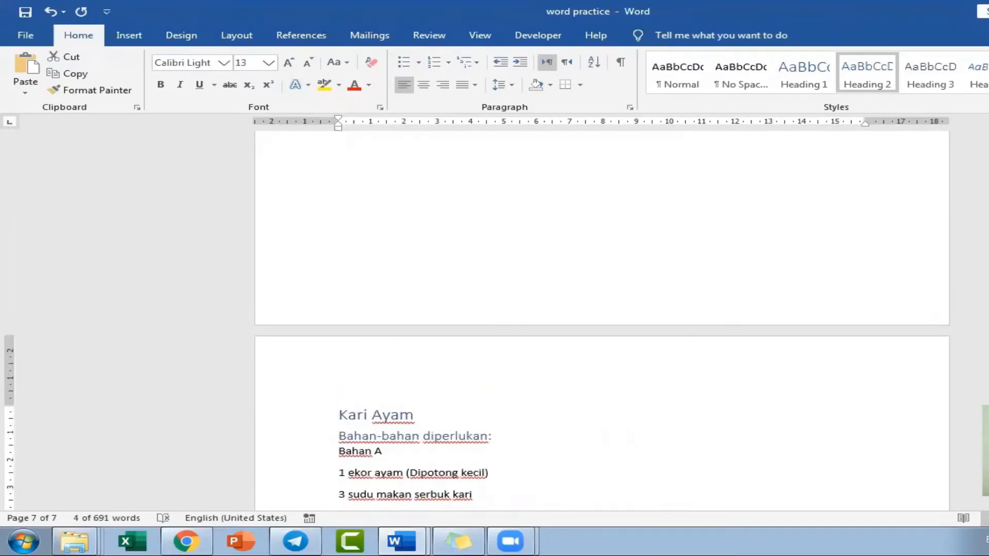
scroll(854, 270, "up", 20)
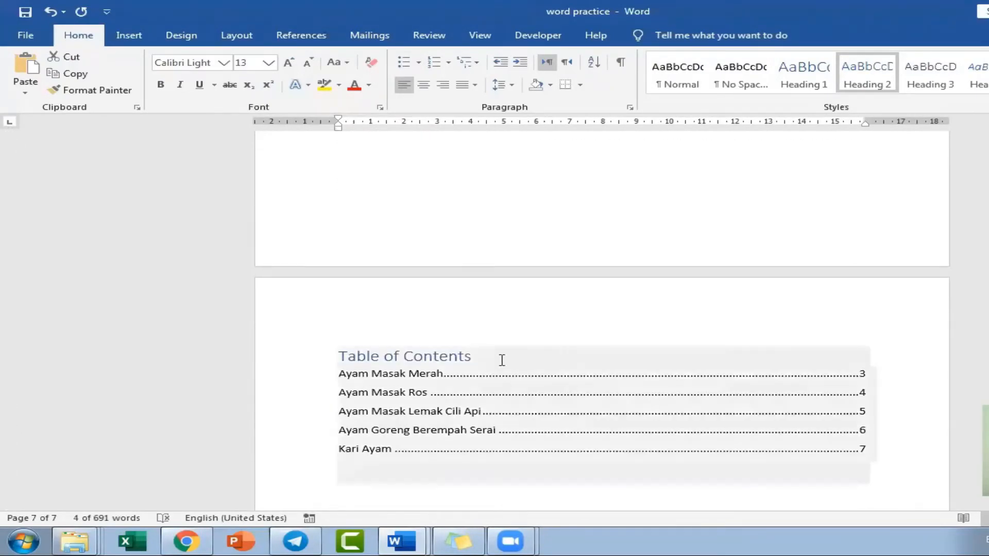
scroll(430, 337, "down", 1)
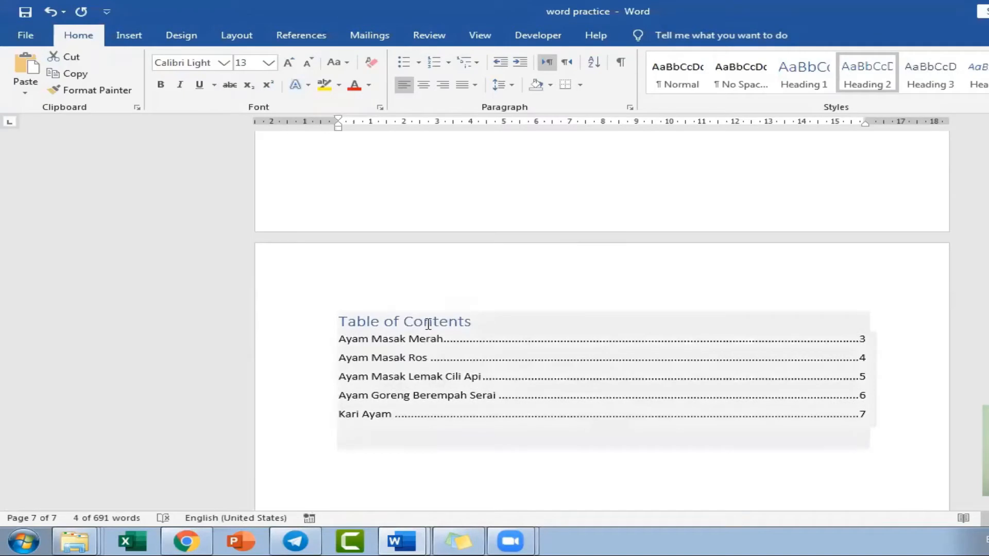
left_click(428, 324)
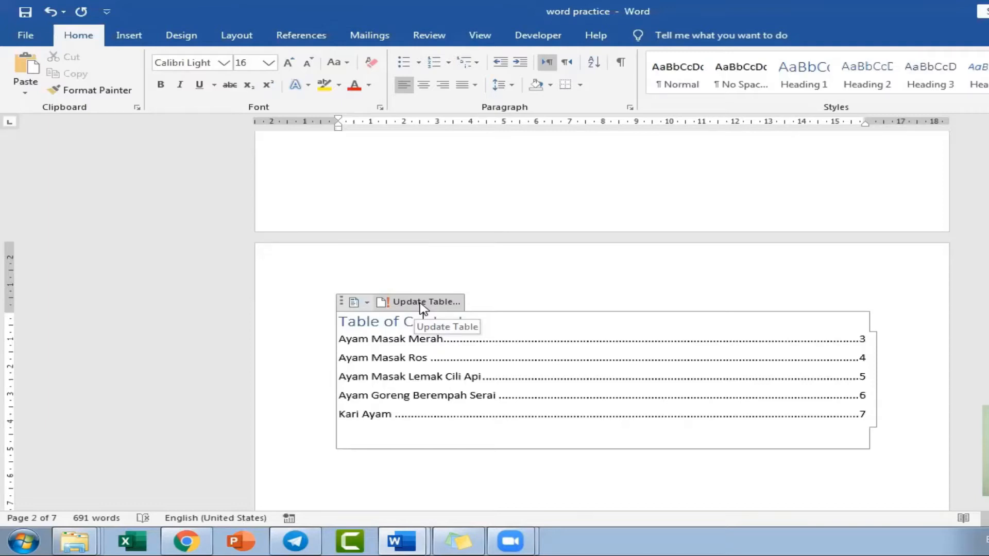
left_click(422, 304)
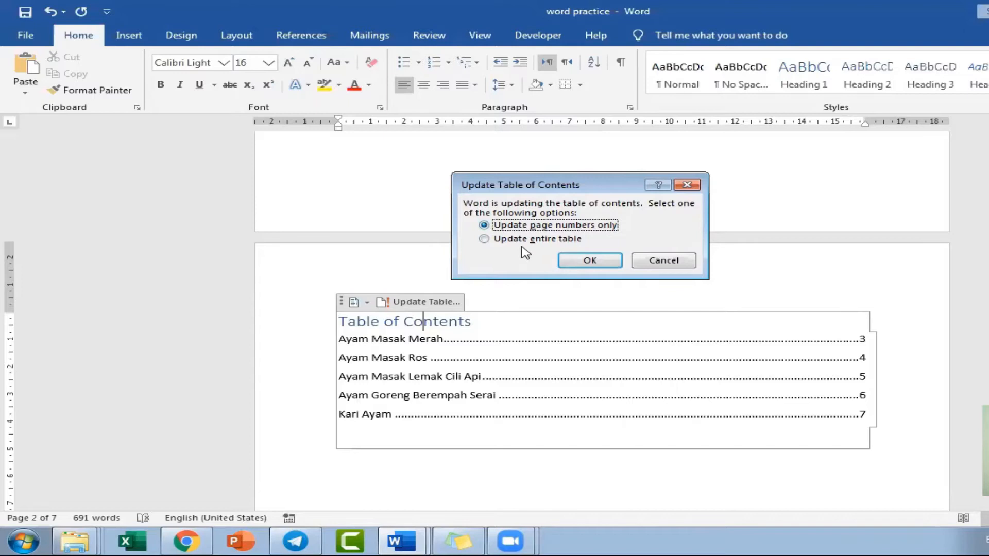
left_click(533, 240)
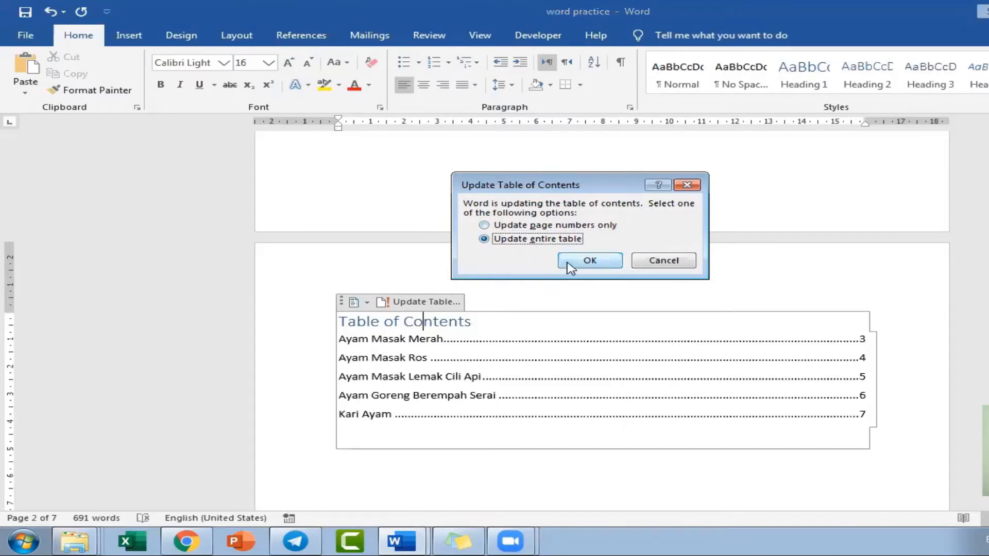
left_click(590, 260)
Review the second-level entries under each recipe in the table of contents.
scroll(206, 336, "down", 3)
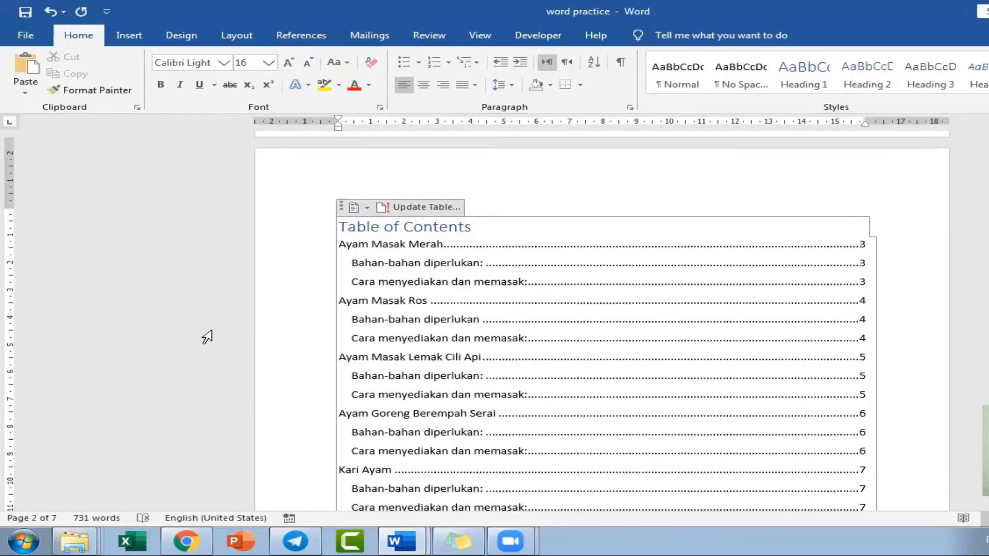
left_click_drag(315, 223, 311, 243)
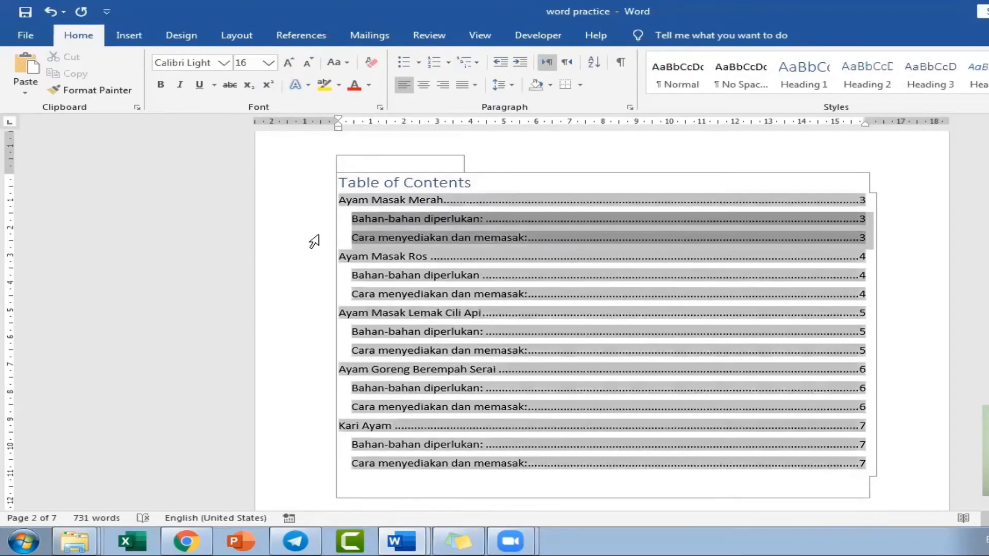
left_click(293, 274)
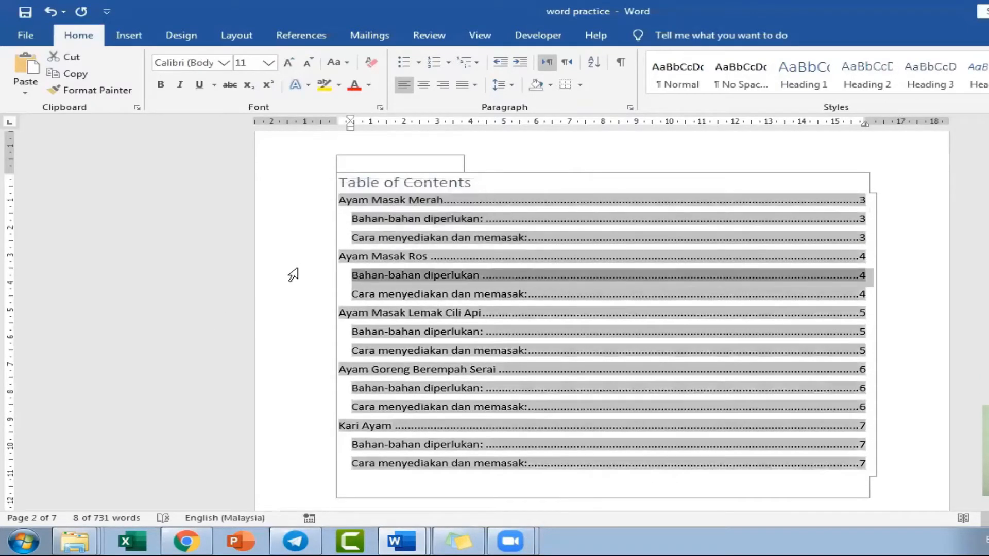
left_click(980, 244)
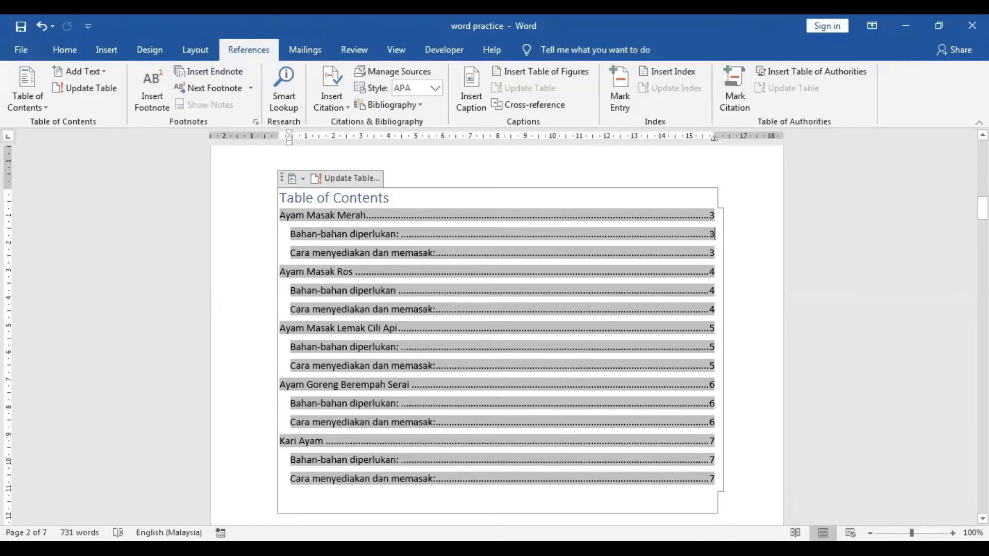
From the cover page, set up a page border using the black confetti-streamer art pattern listed just above the red hearts.
left_click_drag(983, 208, 983, 152)
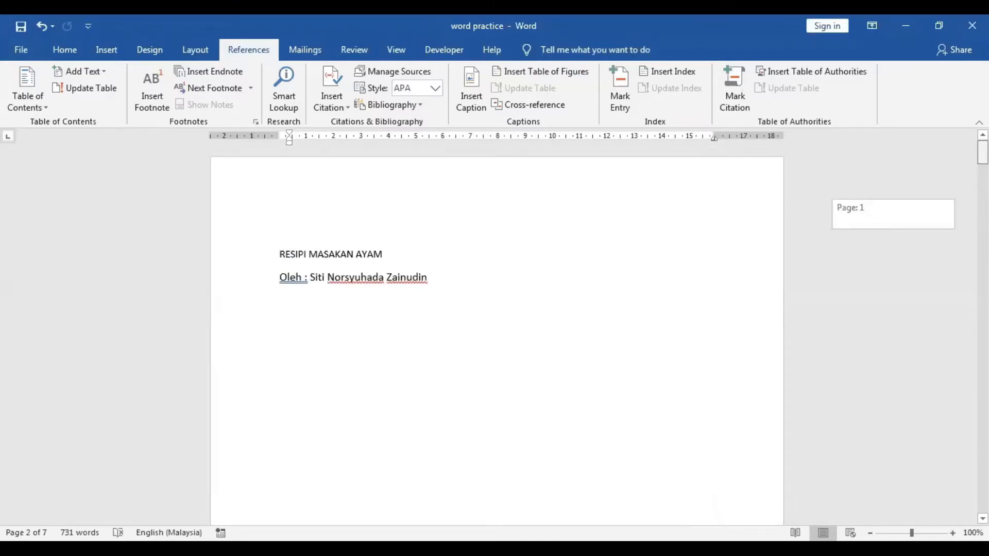
left_click(315, 401)
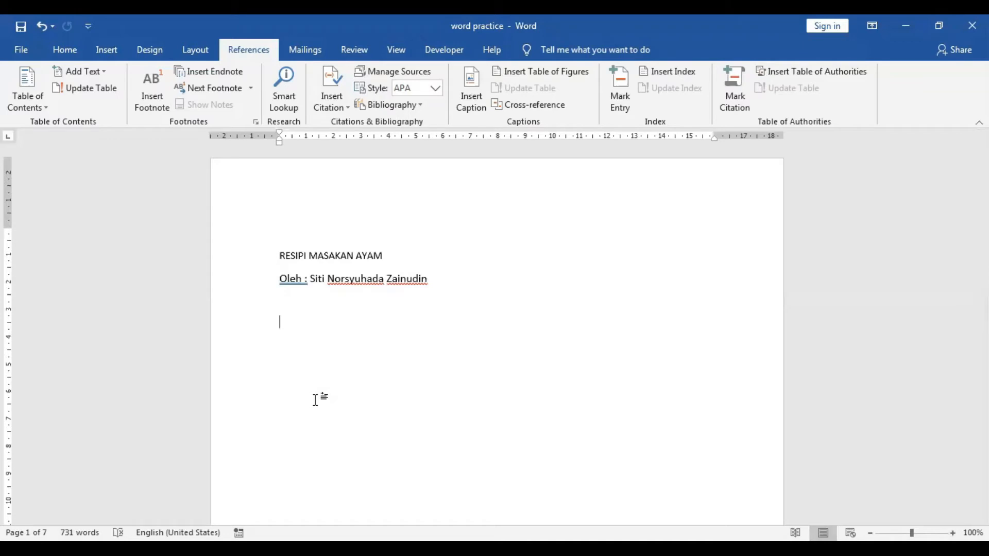
left_click(195, 50)
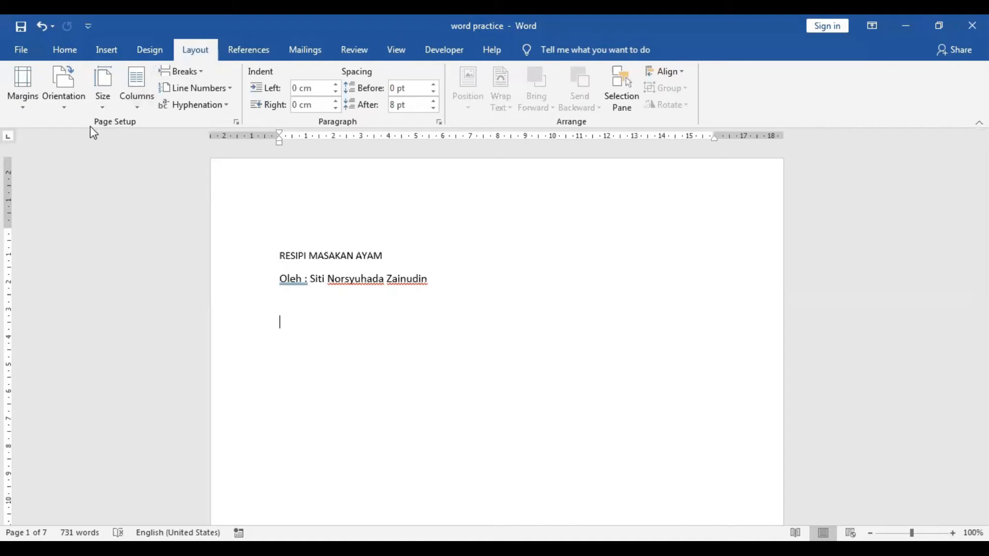
left_click(239, 126)
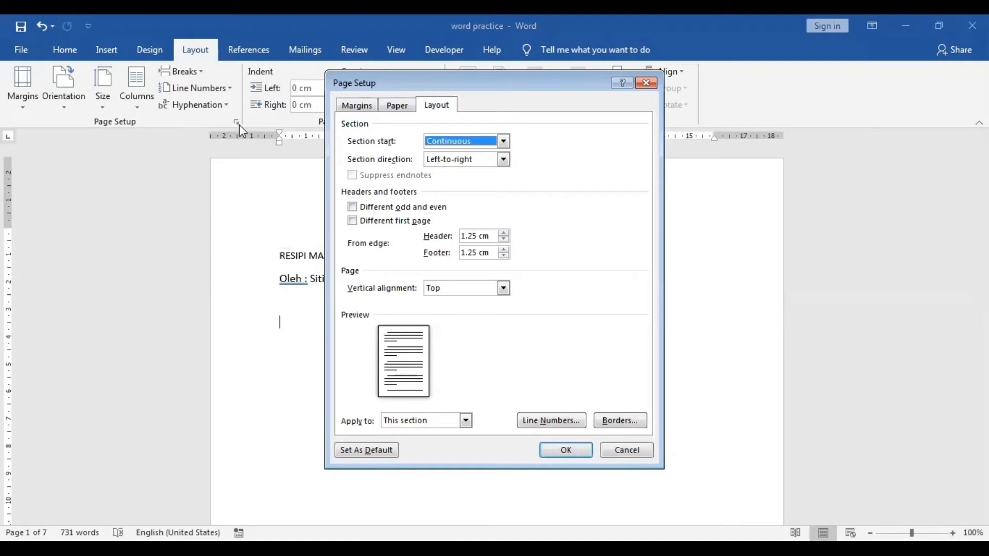
left_click(621, 421)
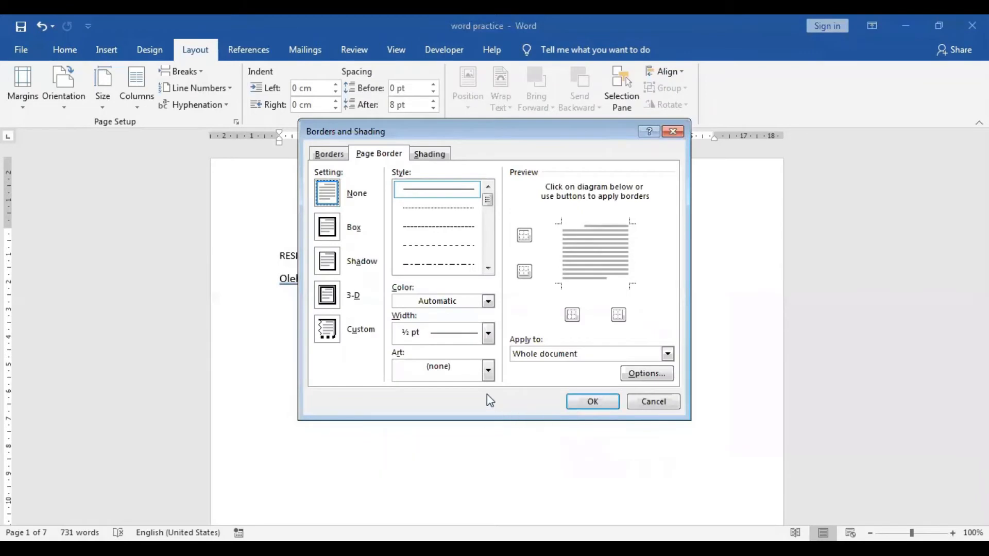
left_click(487, 371)
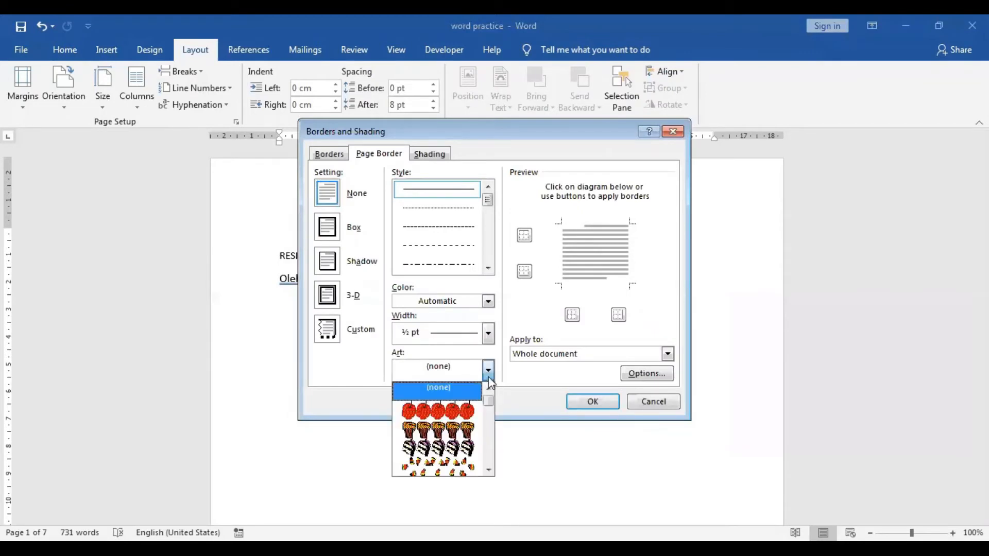
left_click(488, 470)
left_click(487, 469)
left_click(487, 470)
left_click(488, 470)
left_click(488, 469)
left_click(488, 470)
left_click(488, 470)
left_click(488, 470)
left_click(487, 470)
left_click(488, 470)
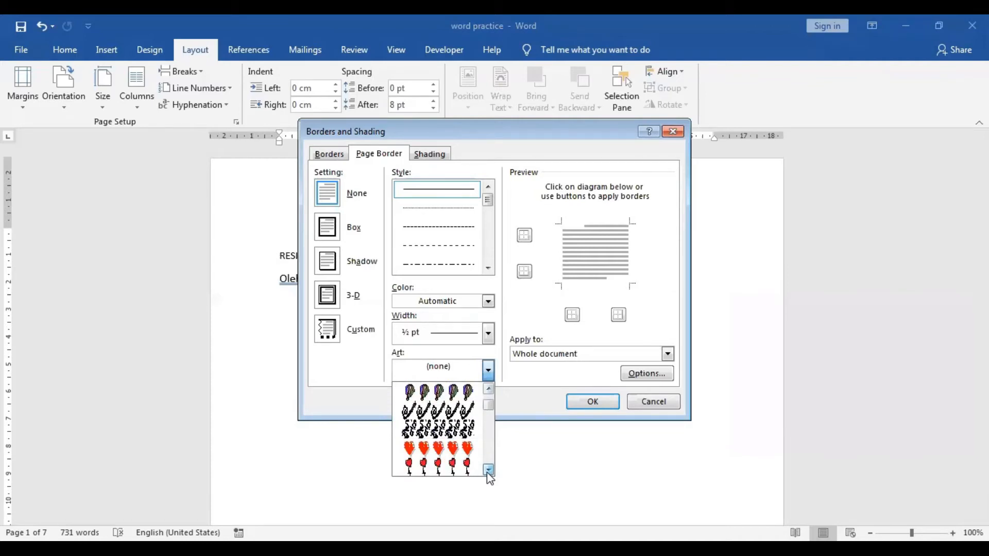
left_click(463, 432)
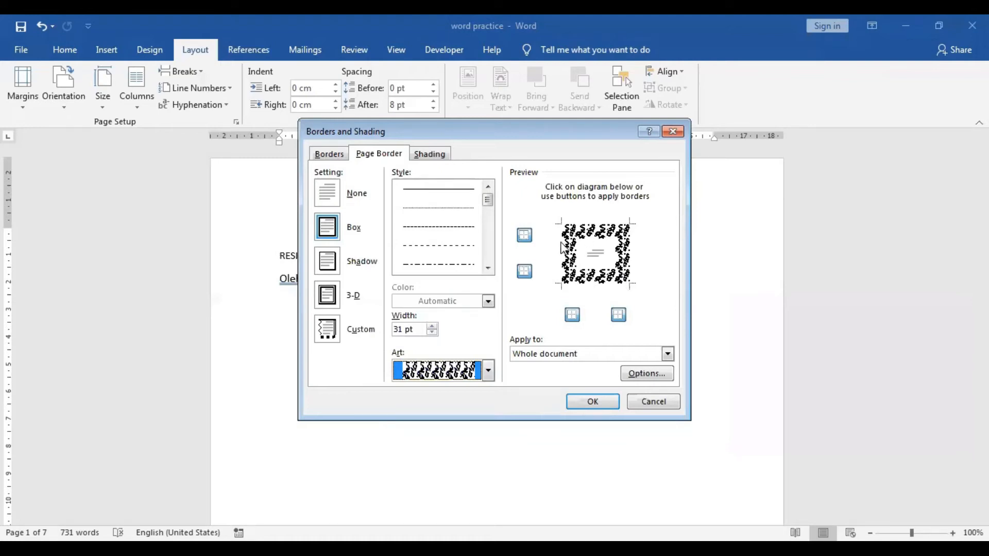
Remove the bottom, left and right sides of the art page border, keeping only the top side.
left_click(527, 275)
left_click(572, 316)
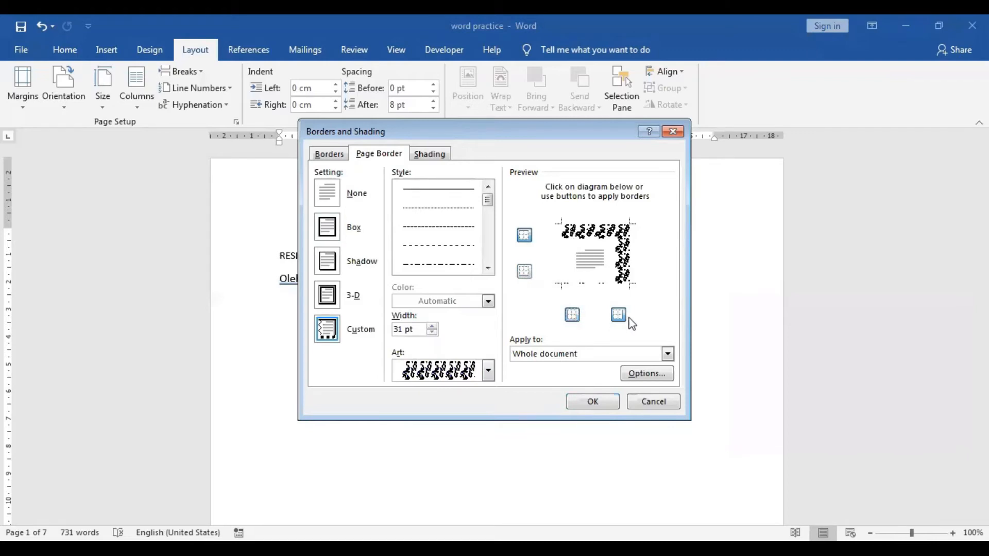
left_click(620, 315)
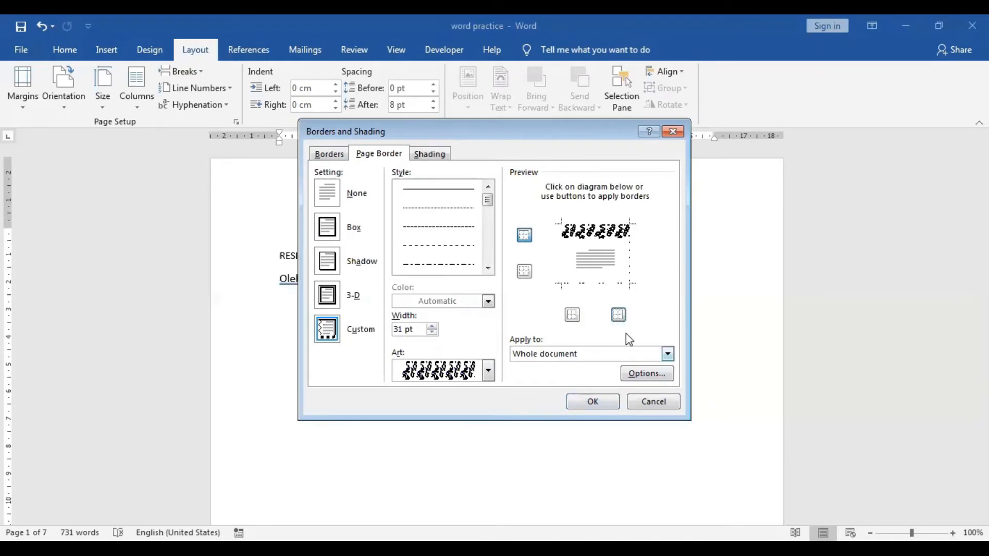
Restore all four sides of the art page border and apply it to only the first page of this section.
left_click(573, 316)
left_click(526, 273)
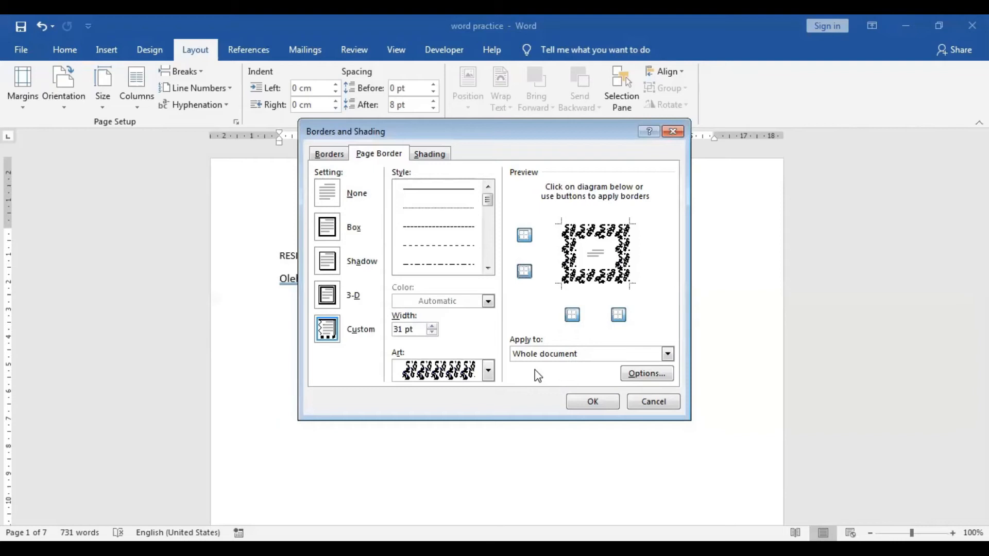
left_click(570, 353)
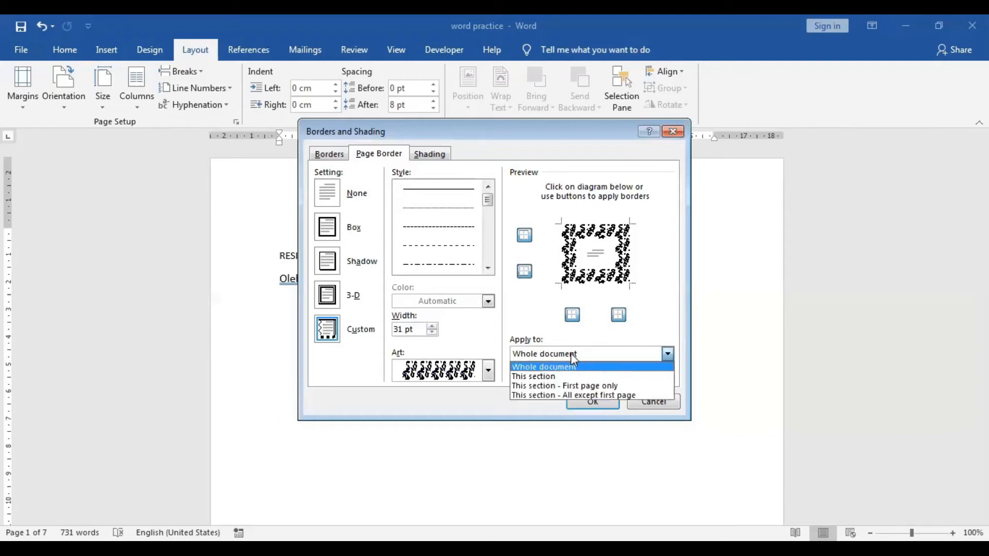
left_click(570, 387)
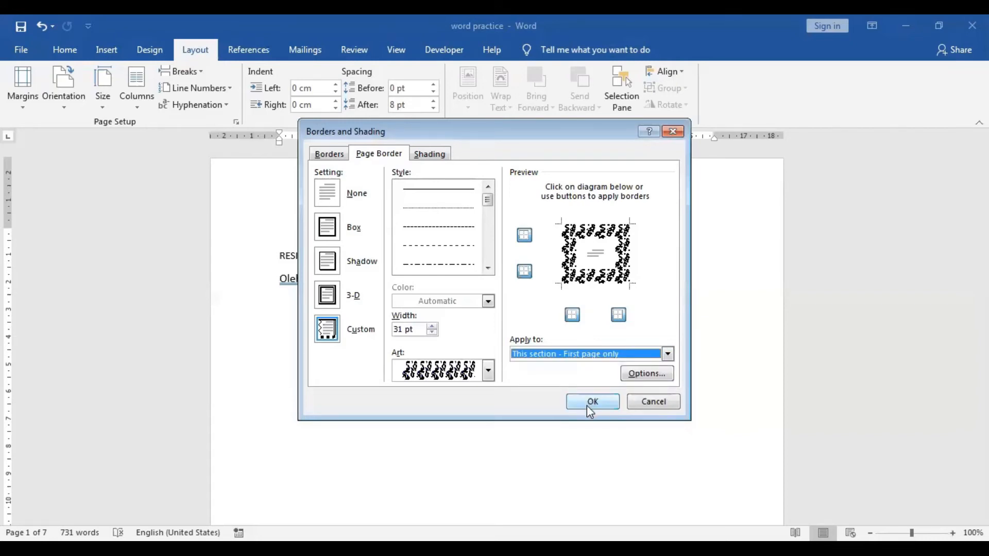
left_click(587, 405)
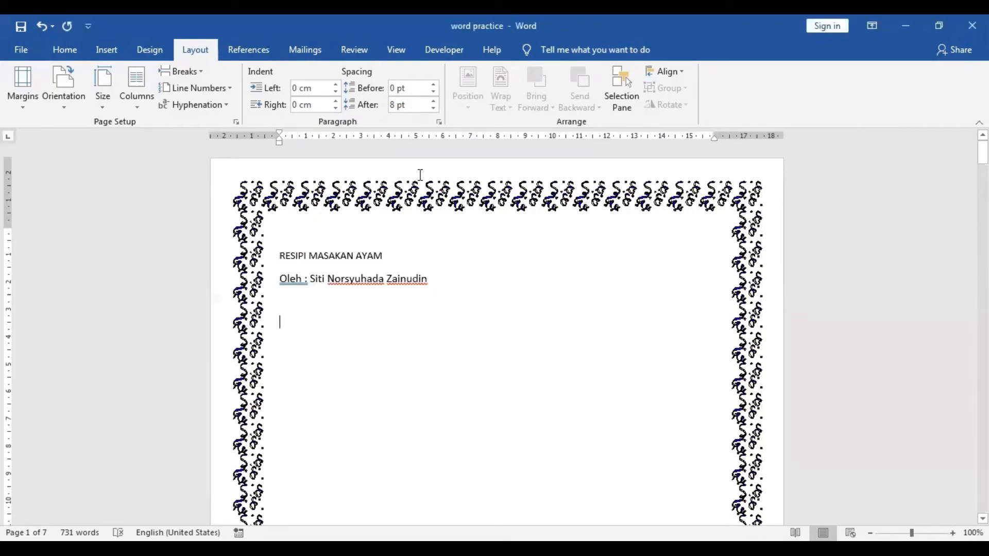
Zoom to one whole page and compare the border on the cover page with the pages that follow it.
left_click(402, 57)
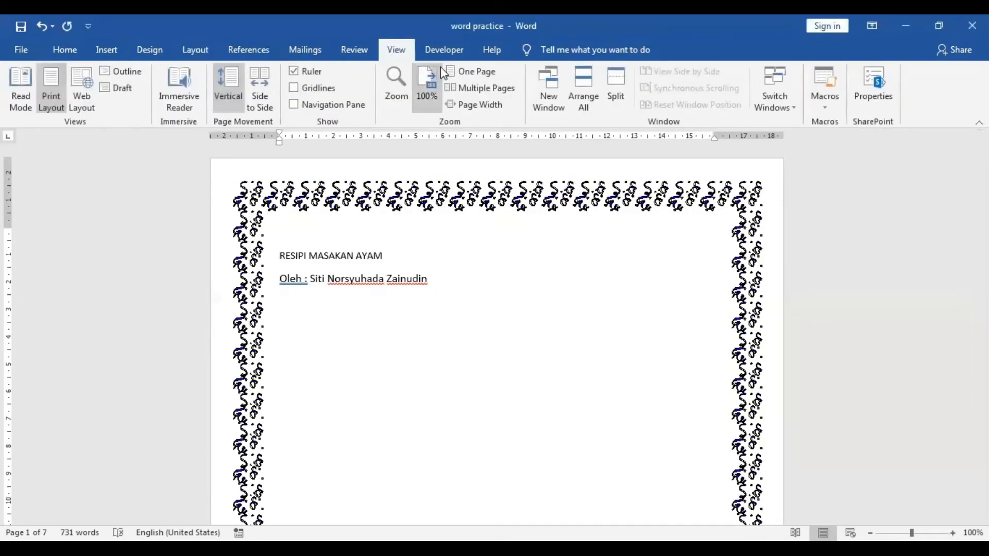
left_click(464, 71)
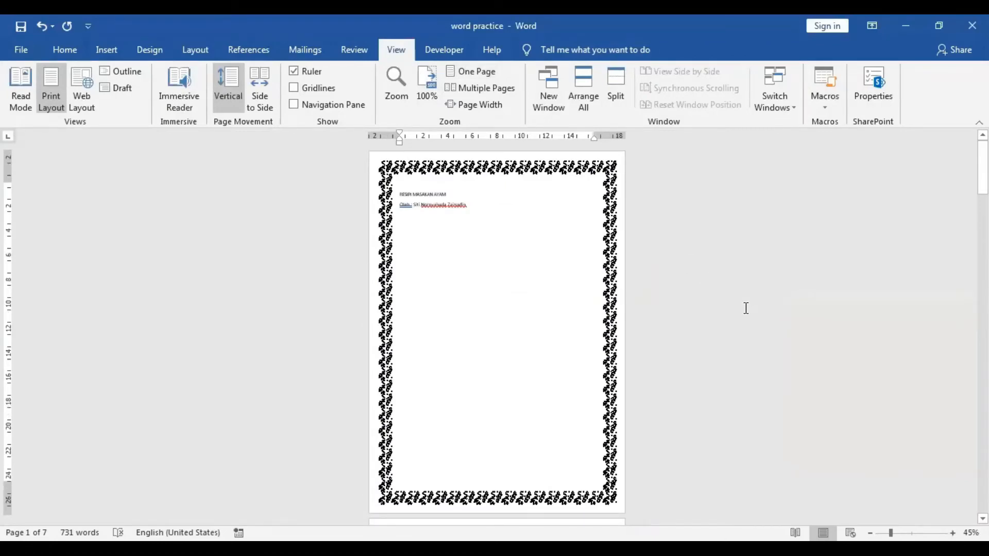
scroll(745, 308, "down", 5)
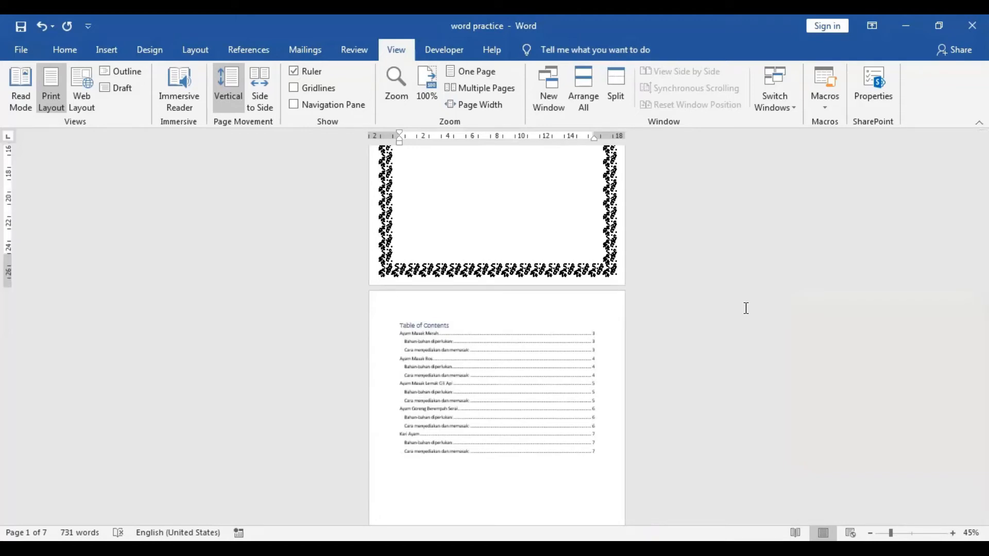
scroll(746, 308, "up", 3)
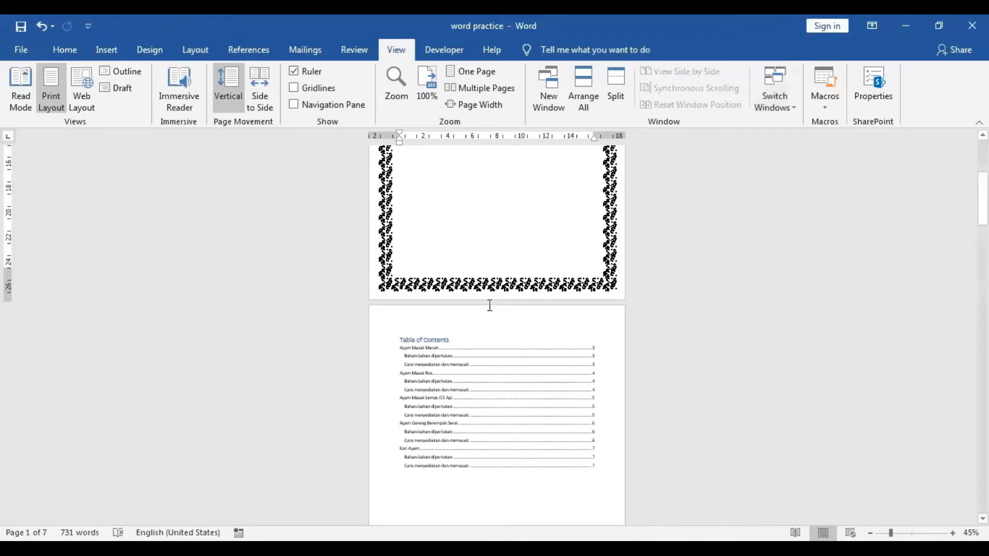
left_click(281, 423)
scroll(400, 408, "down", 6)
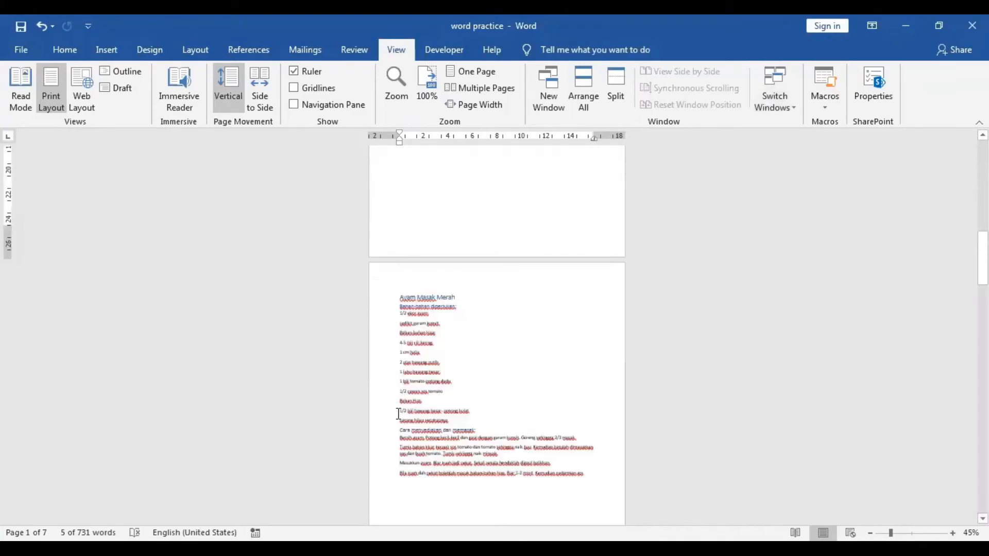
At 100% zoom, lay out the Ayam Masak Merah ingredients and cooking instructions in two columns, leaving out the recipe title.
left_click(353, 50)
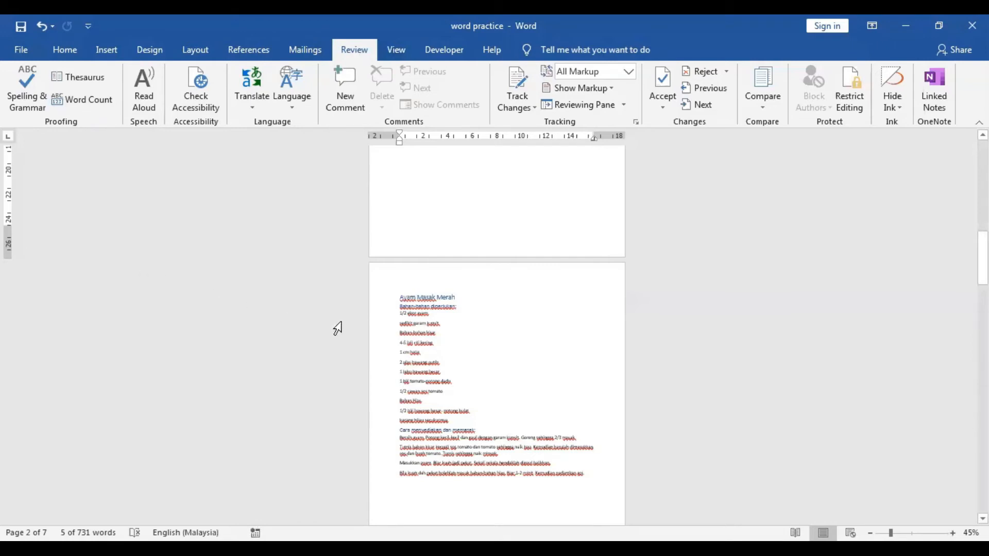
left_click(381, 57)
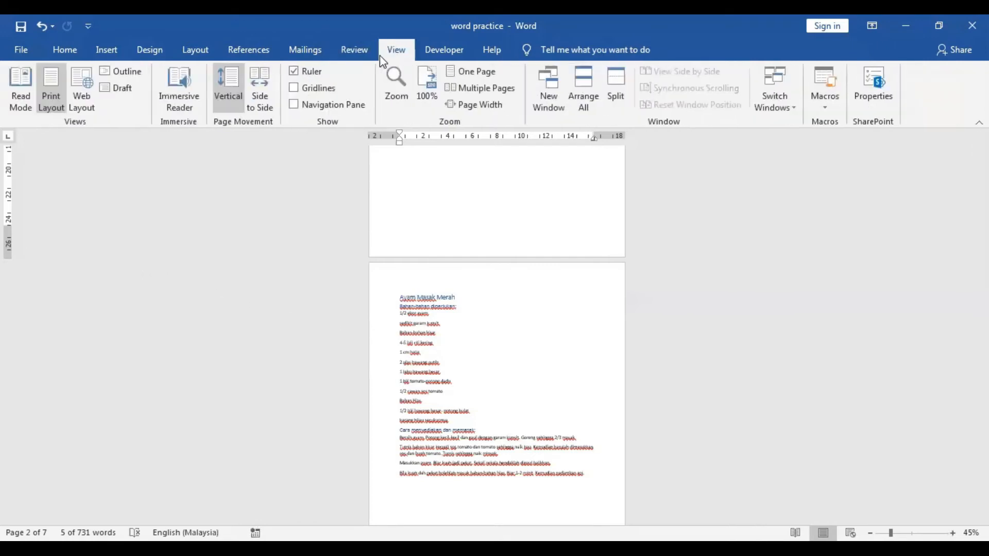
left_click(427, 82)
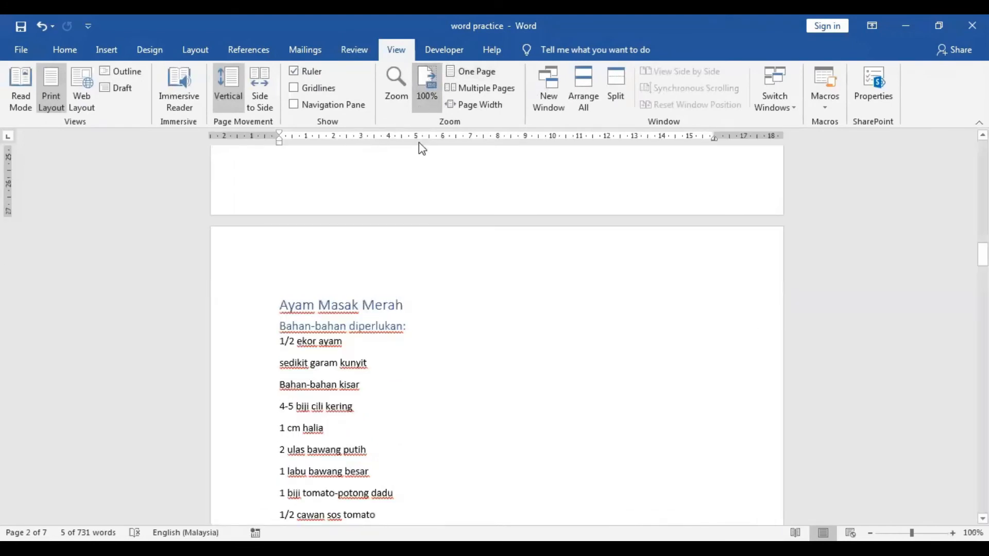
double_click(444, 218)
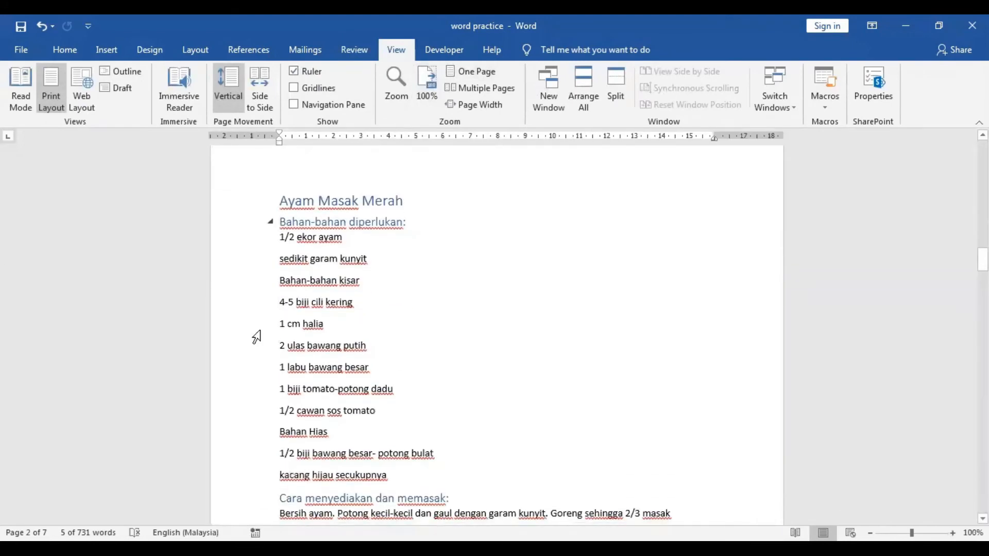
left_click_drag(250, 227, 262, 389)
scroll(260, 329, "down", 3)
scroll(261, 388, "down", 5)
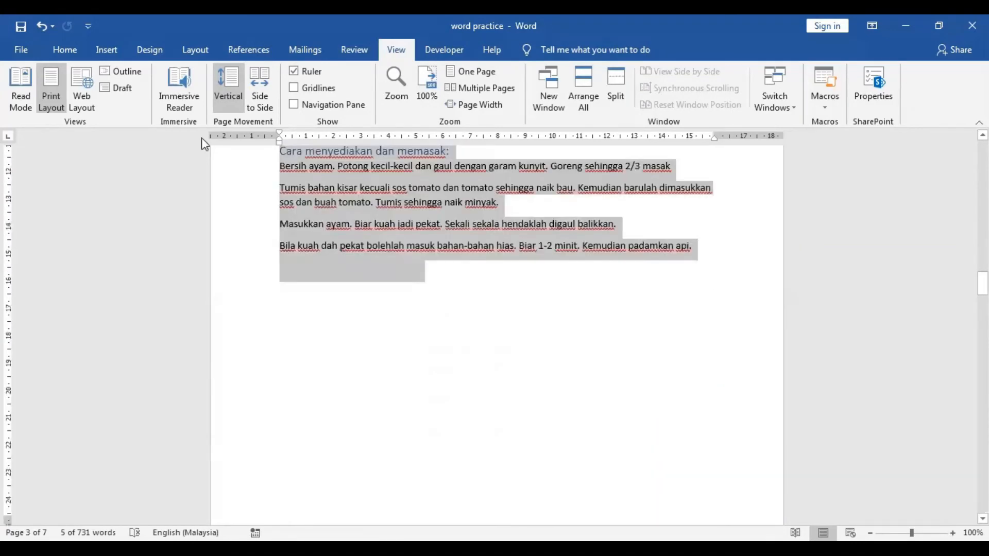
left_click(195, 49)
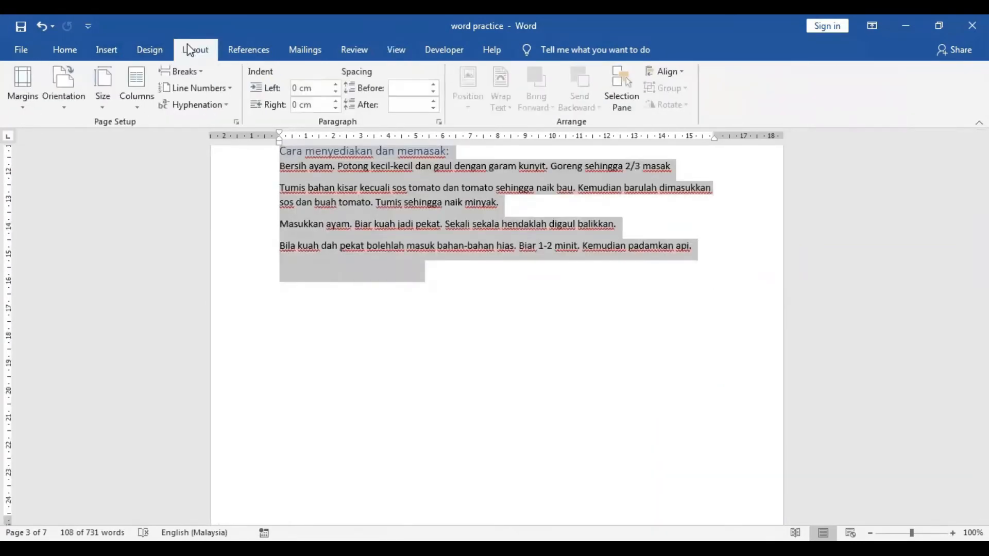
left_click(137, 84)
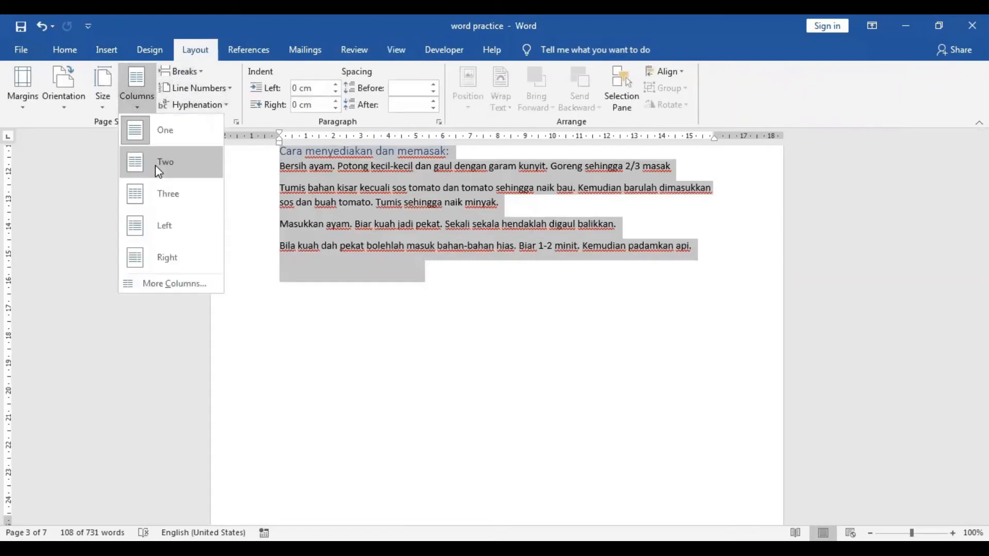
left_click(155, 165)
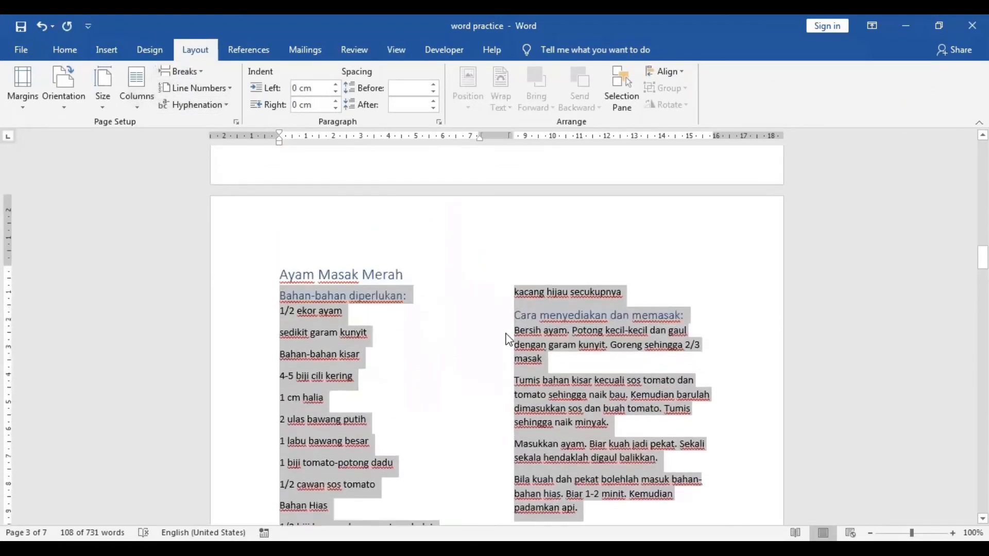
Add a blank line after the last Ayam Masak Merah instruction so the cooking method heading starts the second column.
scroll(507, 338, "down", 4)
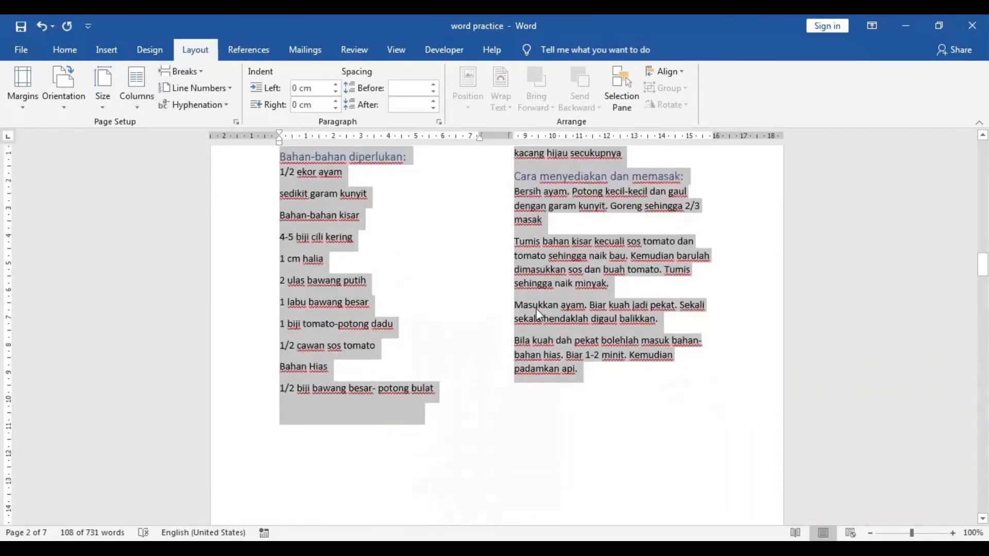
scroll(536, 307, "up", 1)
left_click(596, 413)
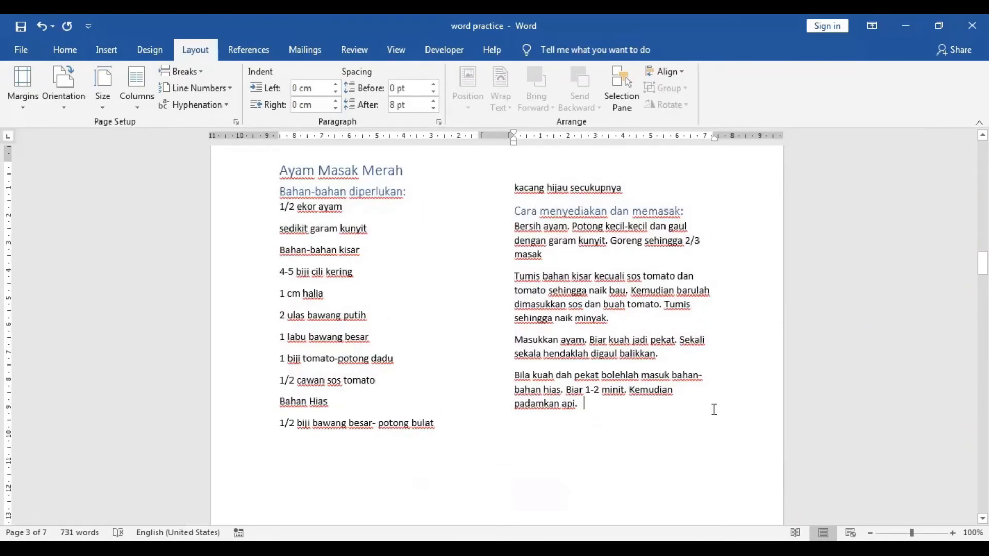
key("Return")
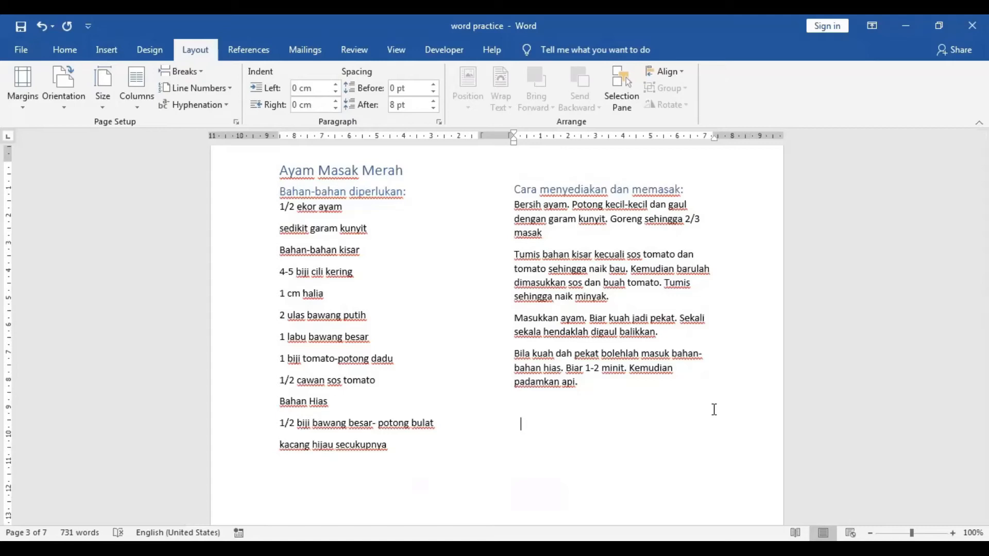
Lay out the ingredients and instructions of the remaining recipes, Ayam Masak Ros through Kari Ayam, in two columns below their titles.
scroll(714, 409, "down", 10)
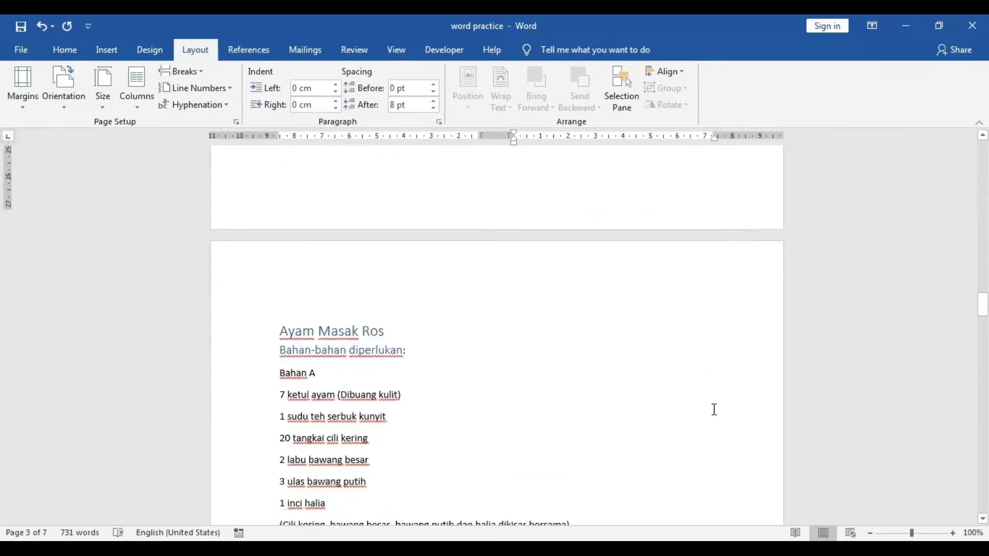
left_click_drag(236, 225, 270, 330)
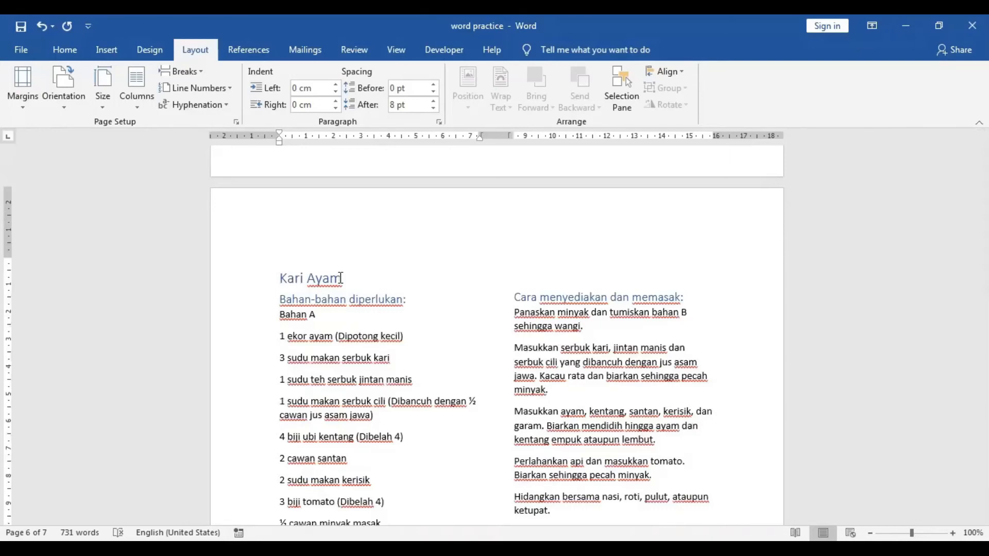
scroll(340, 278, "up", 10)
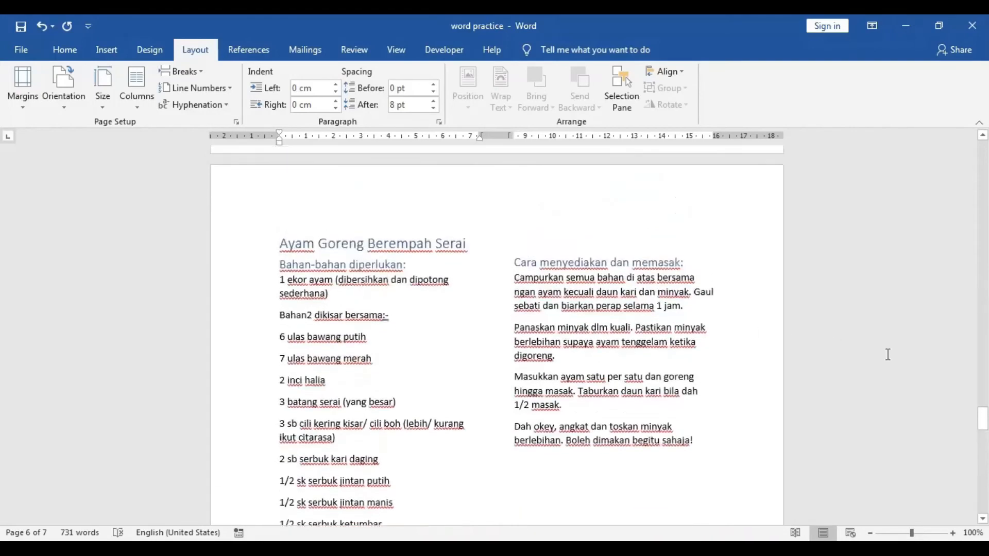
Follow the table of contents entry for Ayam Masak Merah and check the page it leads to.
left_click_drag(983, 417, 982, 206)
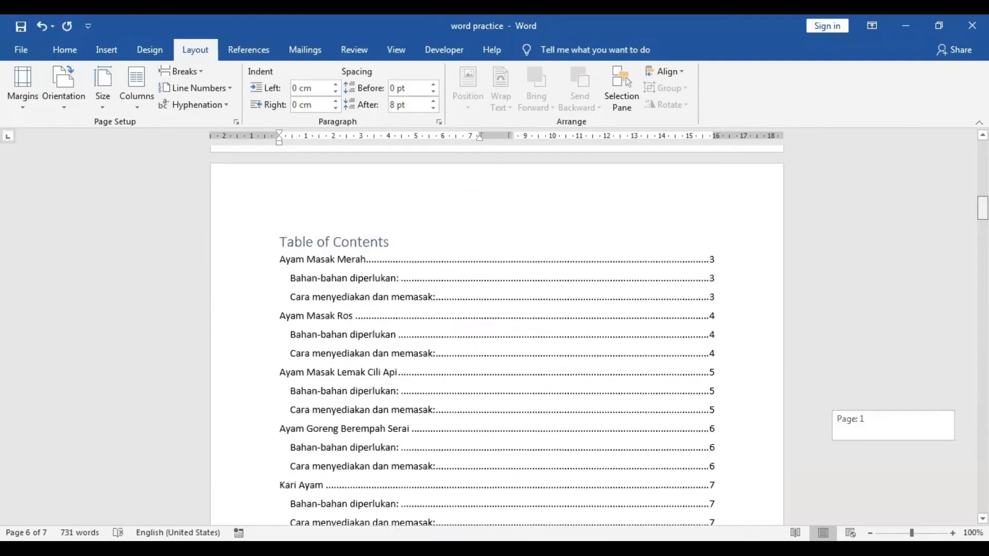
left_click(356, 280)
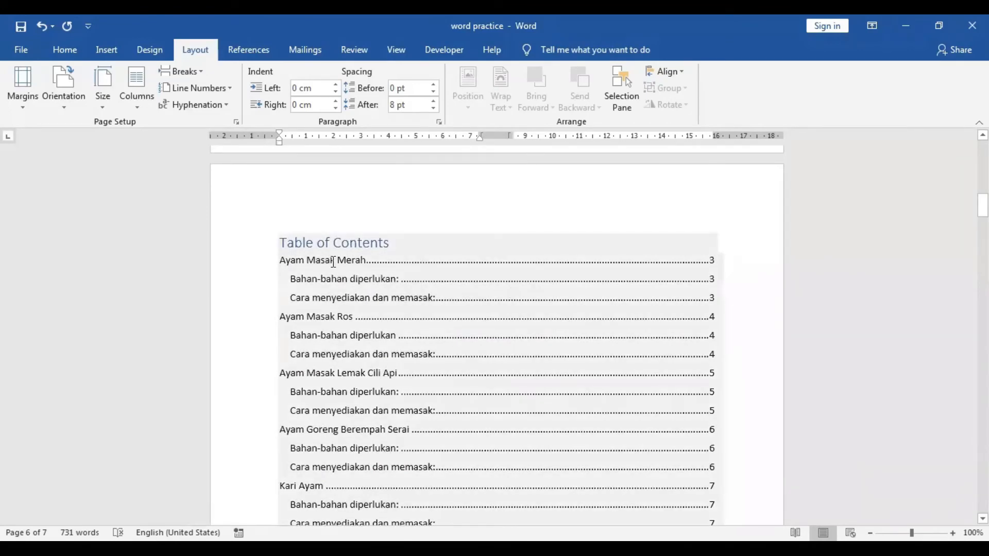
left_click(712, 264, "ctrl")
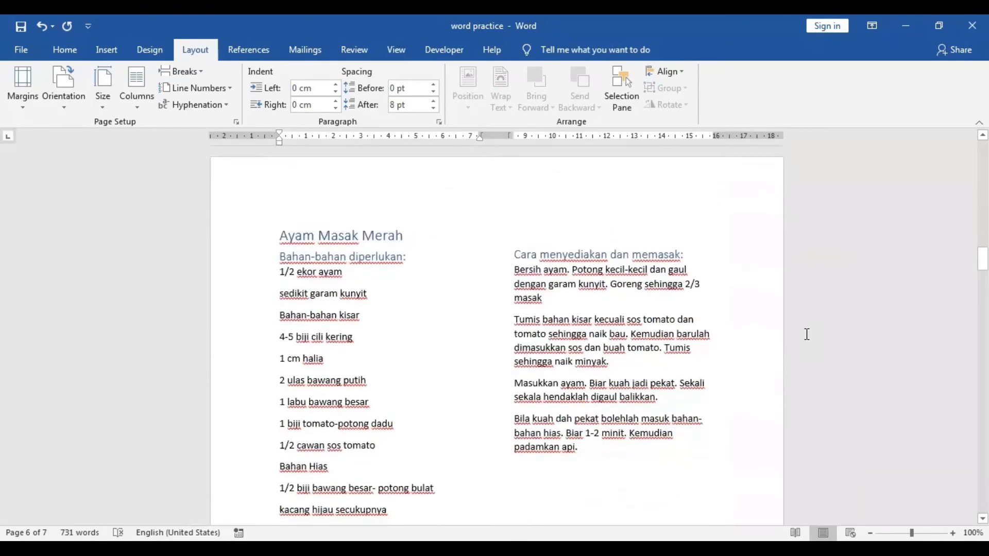
scroll(807, 334, "up", 15)
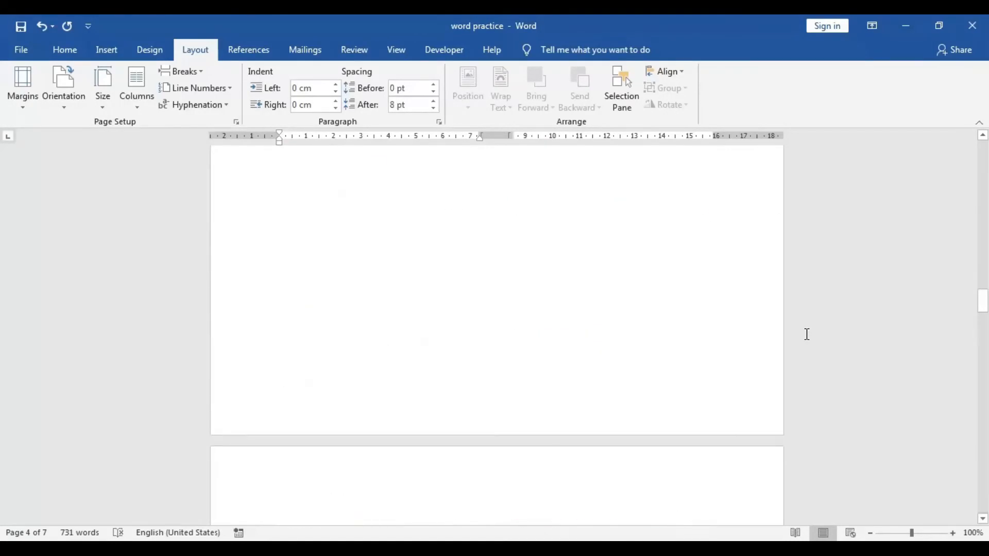
From the cover page, insert page numbers at the bottom of the page in the centred Plain Number 2 style.
left_click_drag(982, 293, 983, 156)
left_click(114, 50)
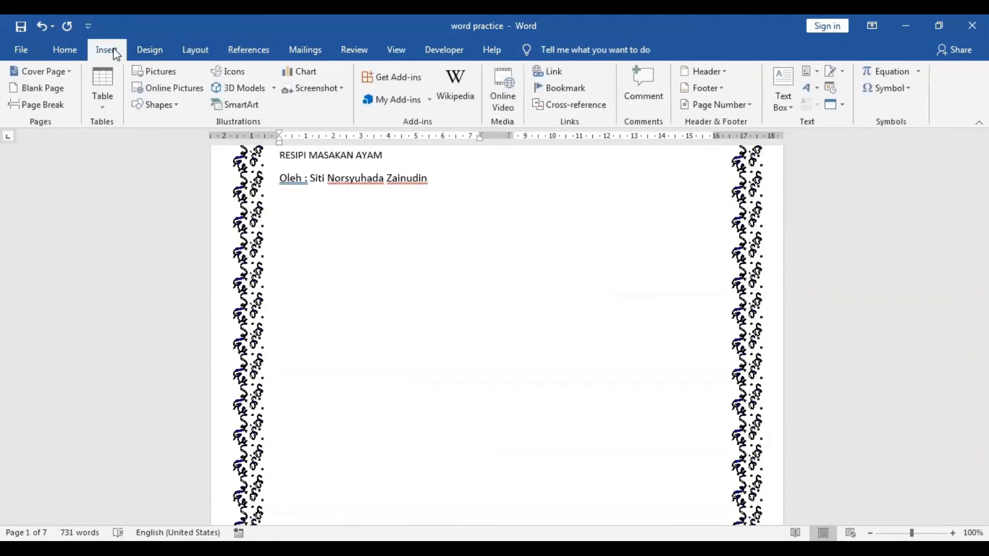
left_click(731, 109)
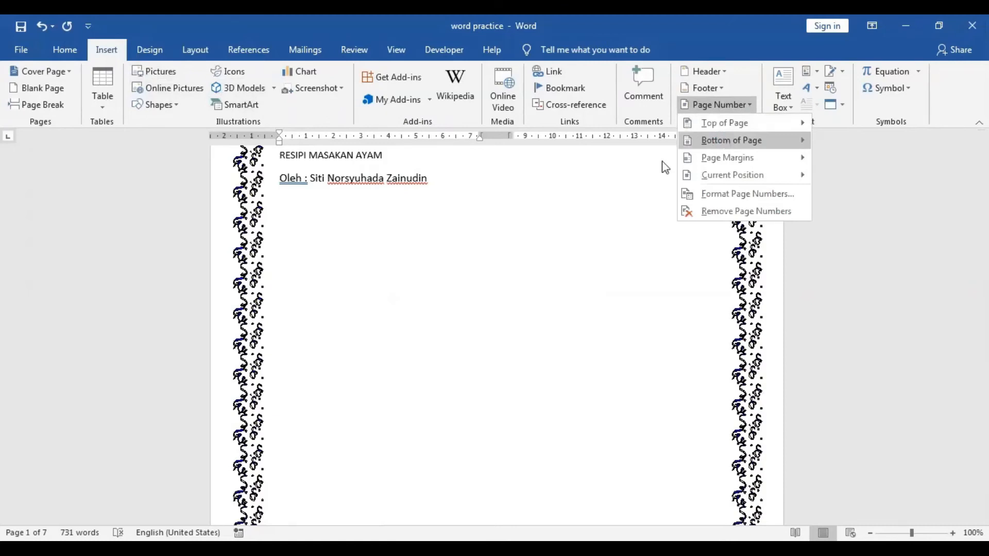
mouse_move(726, 143)
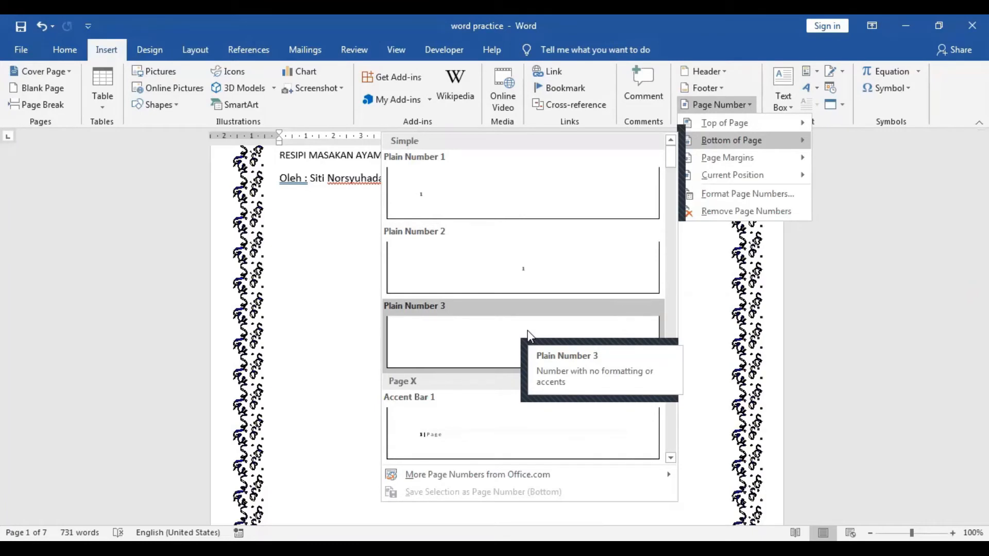
left_click(530, 297)
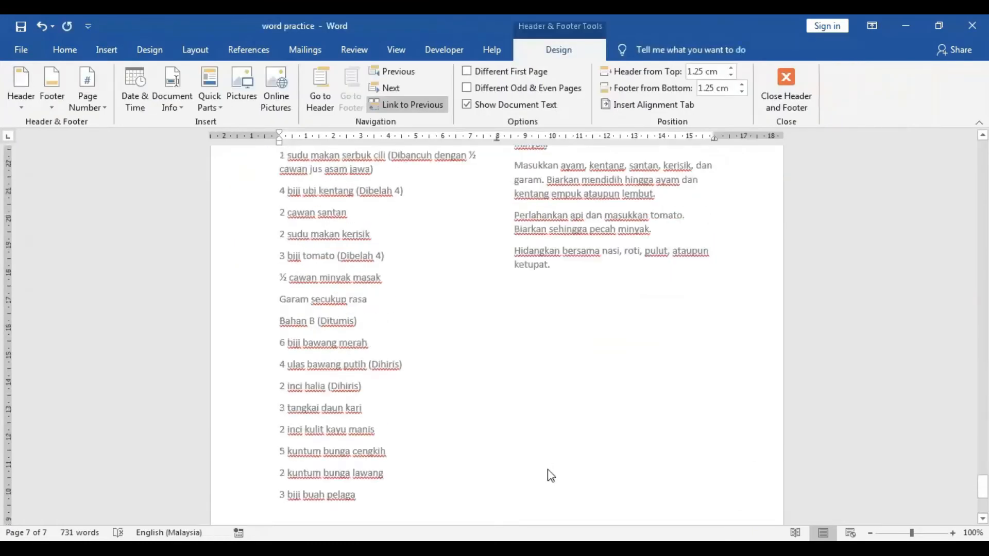
Check the footer page numbers on the cover page and the table of contents page.
scroll(547, 469, "up", 15)
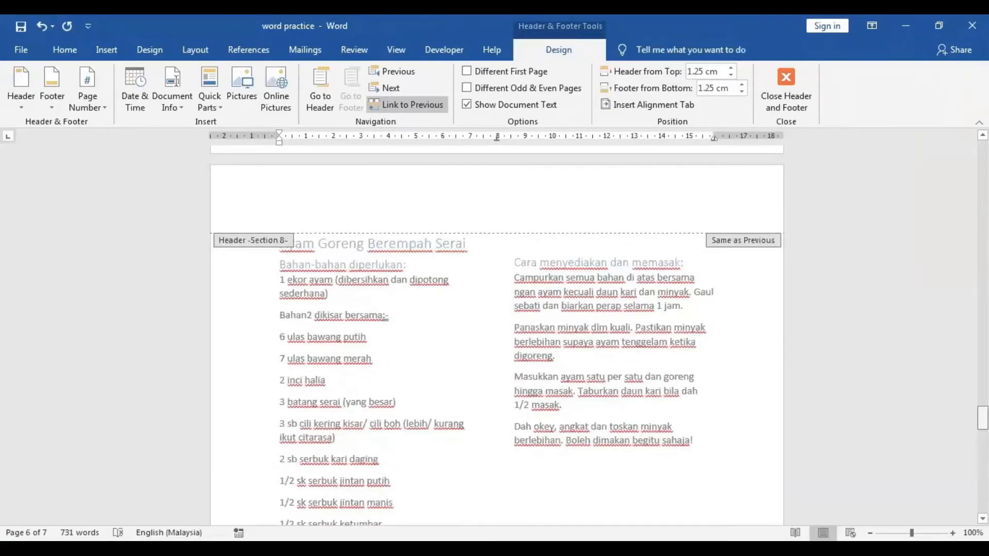
scroll(495, 387, "up", 20)
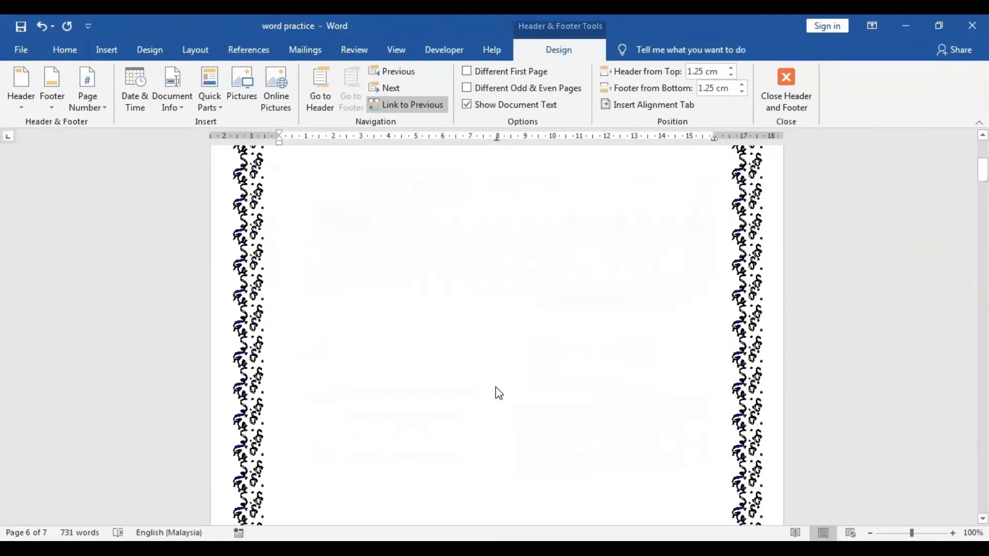
scroll(496, 387, "down", 4)
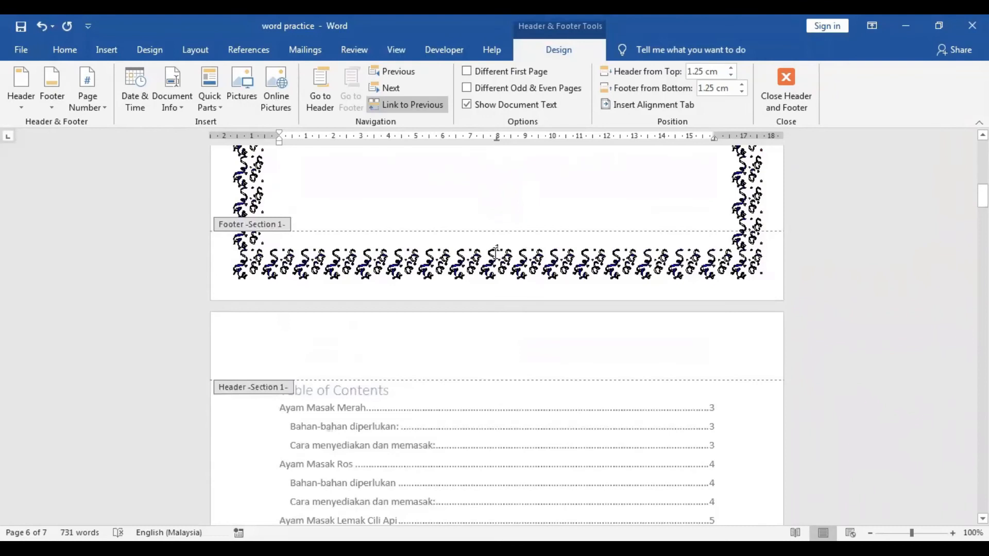
scroll(479, 355, "down", 3)
scroll(478, 355, "down", 10)
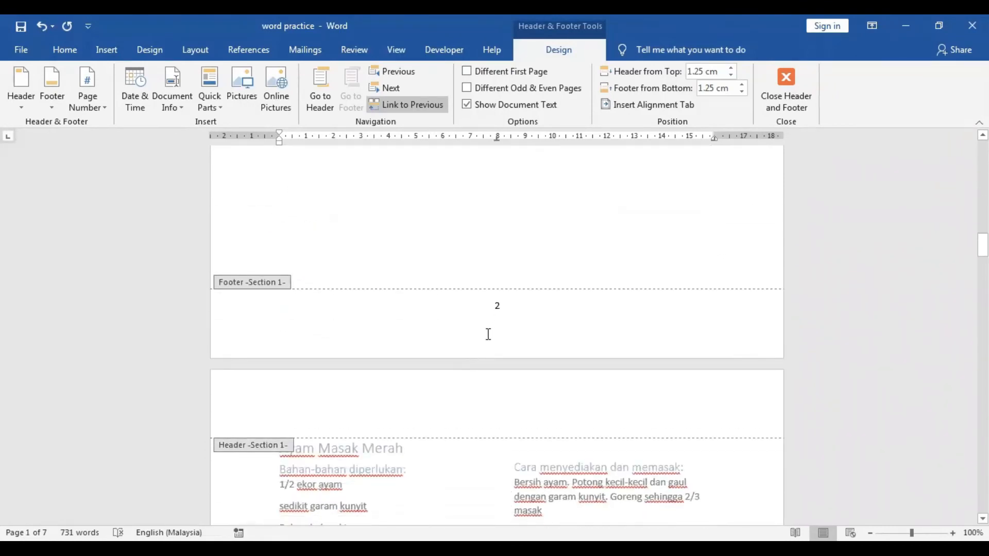
Give the cover page a different first-page footer so it carries no page number.
scroll(486, 333, "up", 10)
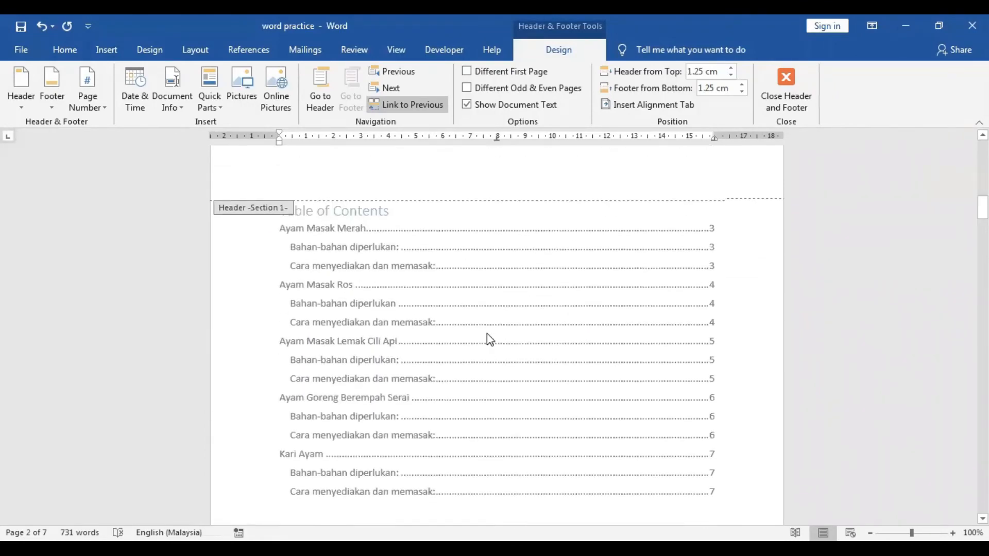
scroll(485, 334, "up", 4)
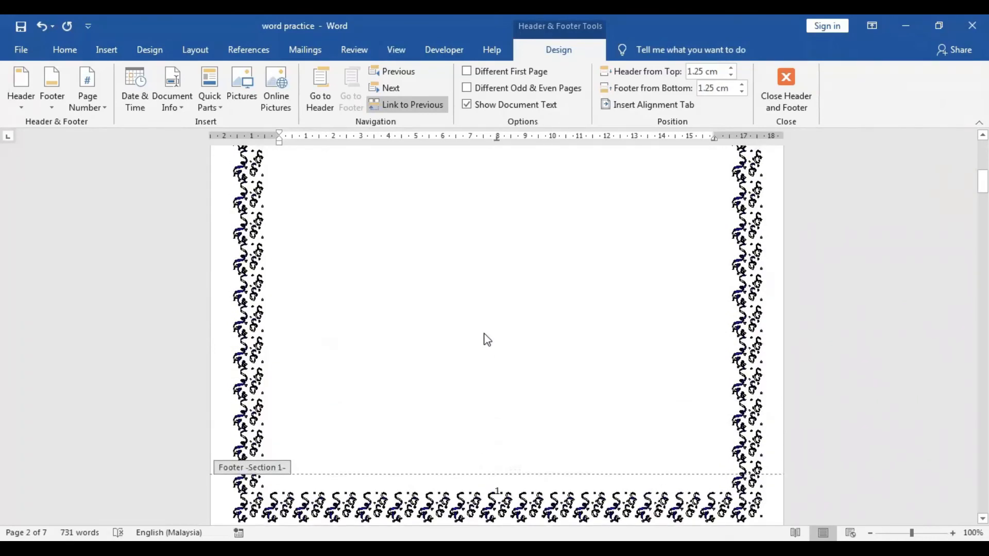
scroll(487, 340, "down", 3)
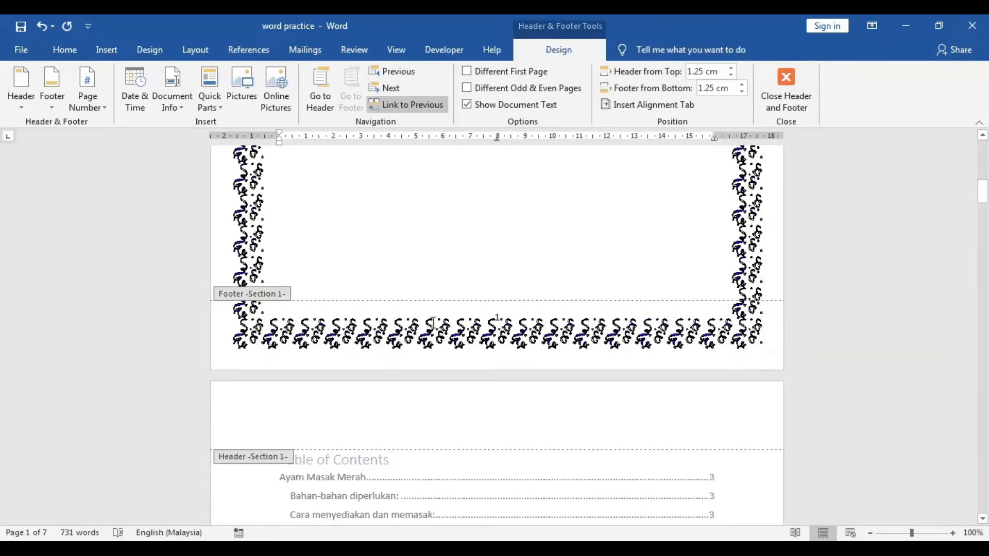
double_click(498, 318)
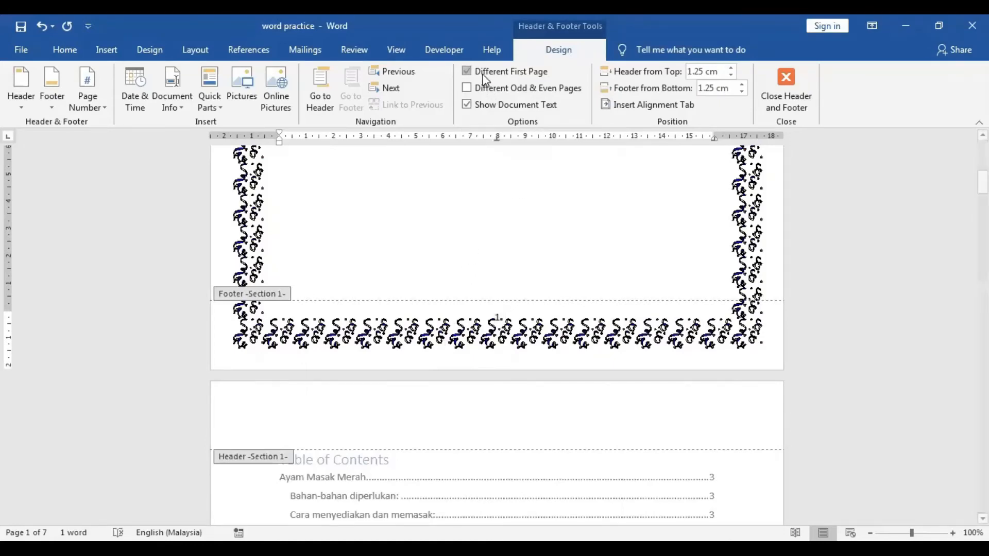
left_click(483, 76)
Check the footers of the cover page and the table of contents page for page numbers.
scroll(550, 366, "down", 3)
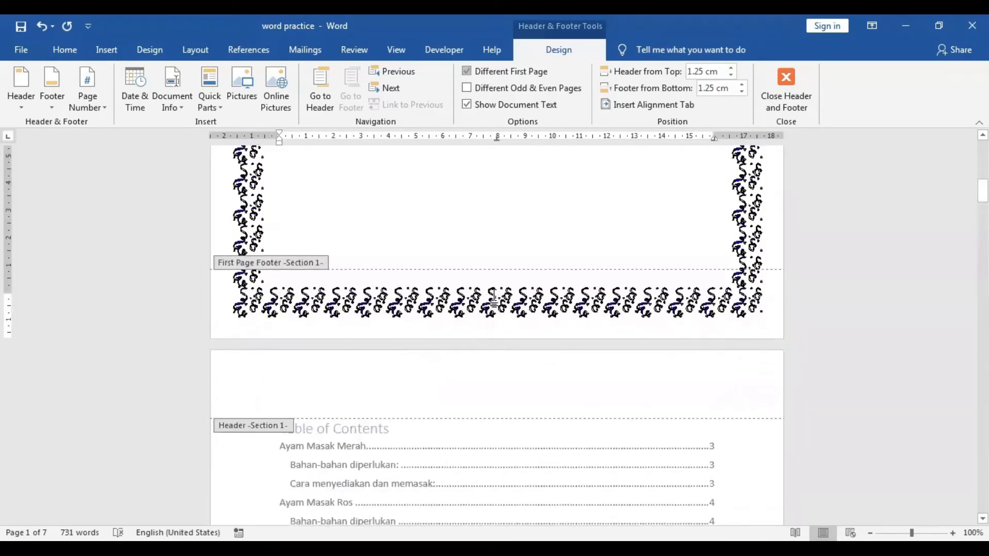
scroll(497, 296, "down", 10)
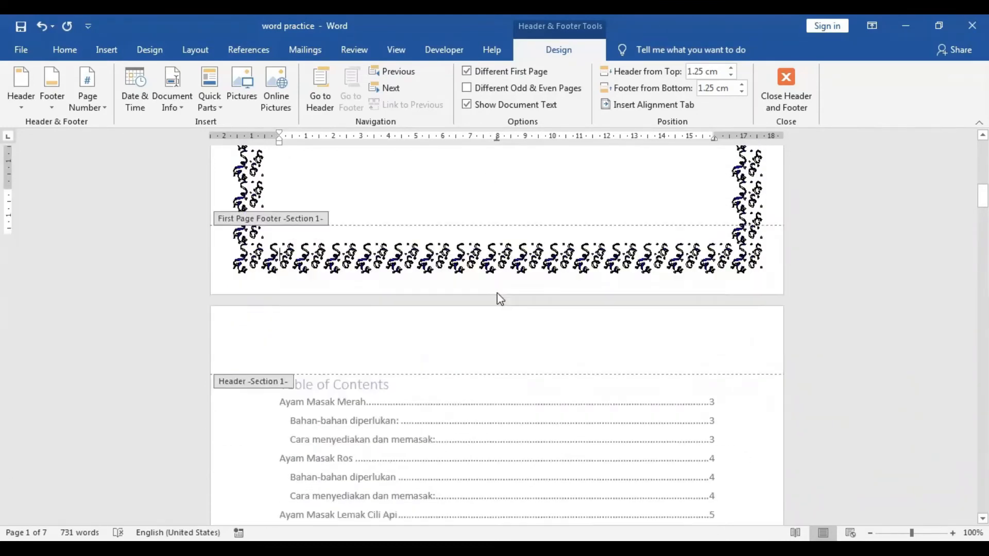
scroll(497, 297, "down", 6)
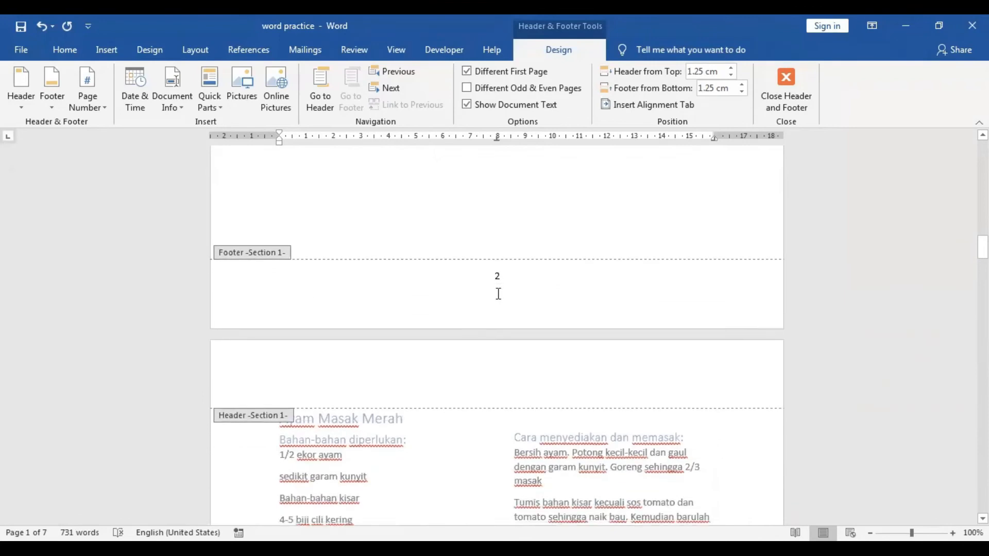
double_click(488, 278)
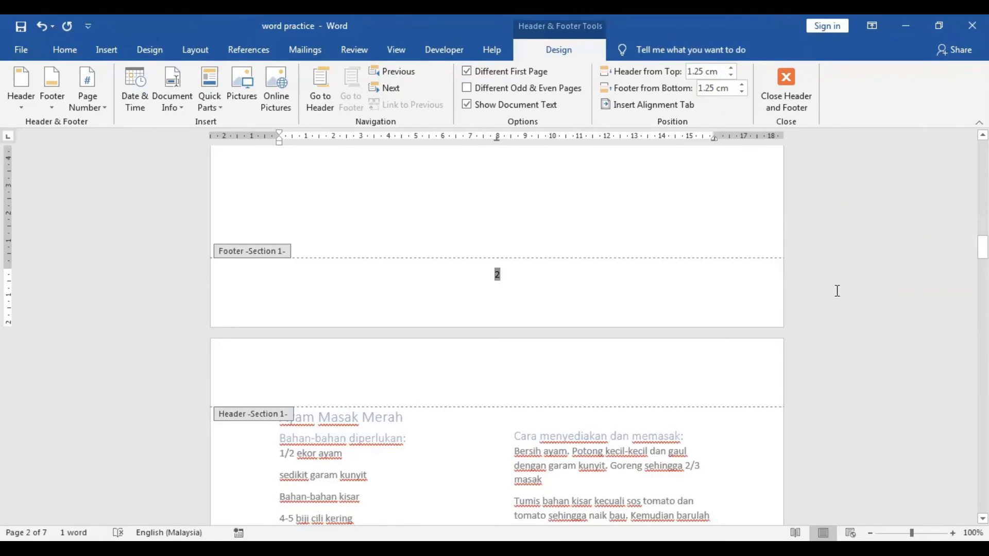
scroll(823, 289, "up", 10)
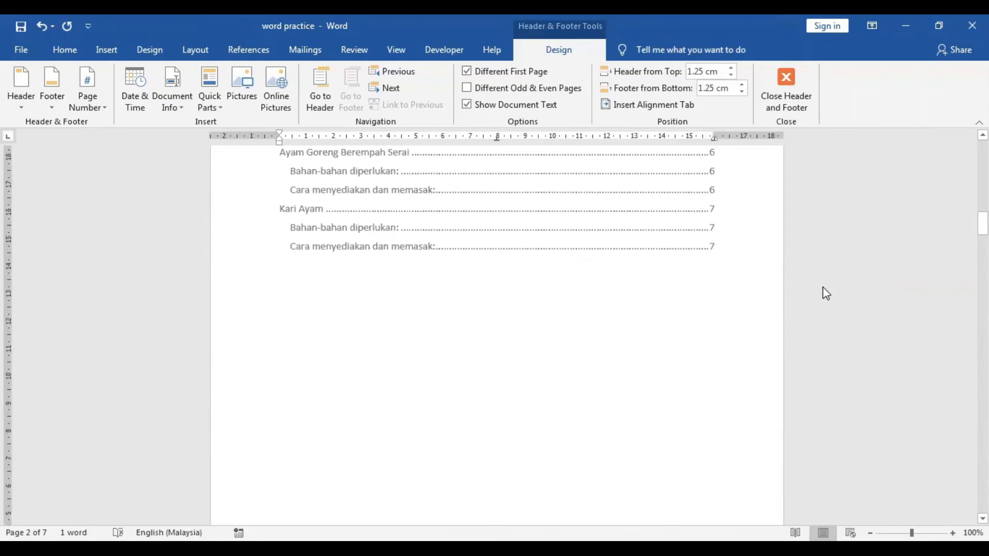
scroll(824, 288, "up", 8)
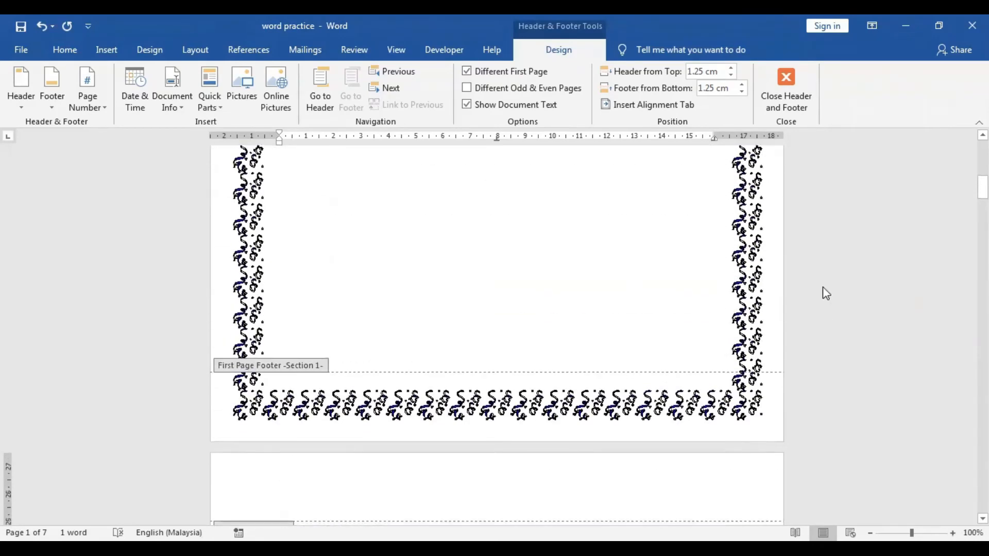
scroll(822, 287, "up", 5)
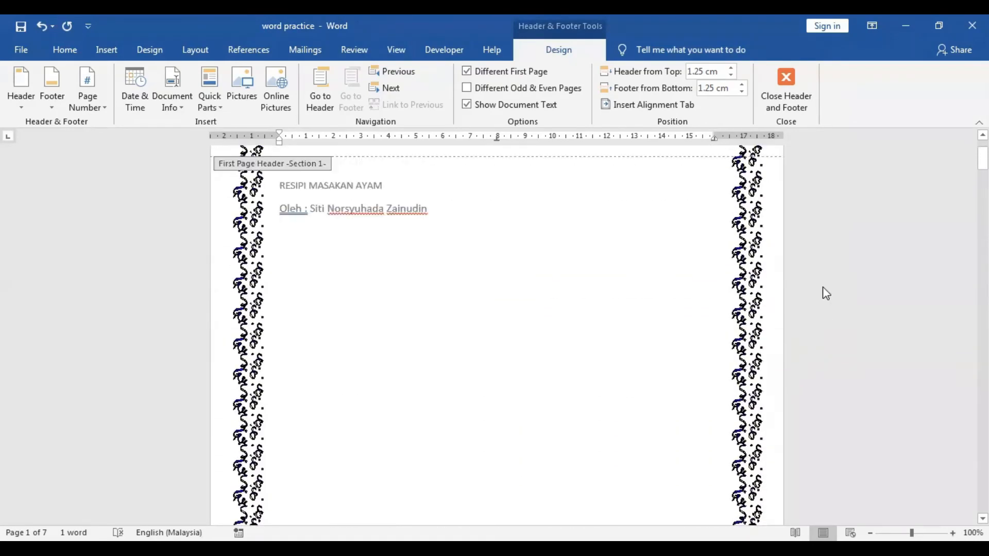
Add the header text "Ms word 2019" on the table of contents page and return to the document body.
scroll(685, 346, "down", 12)
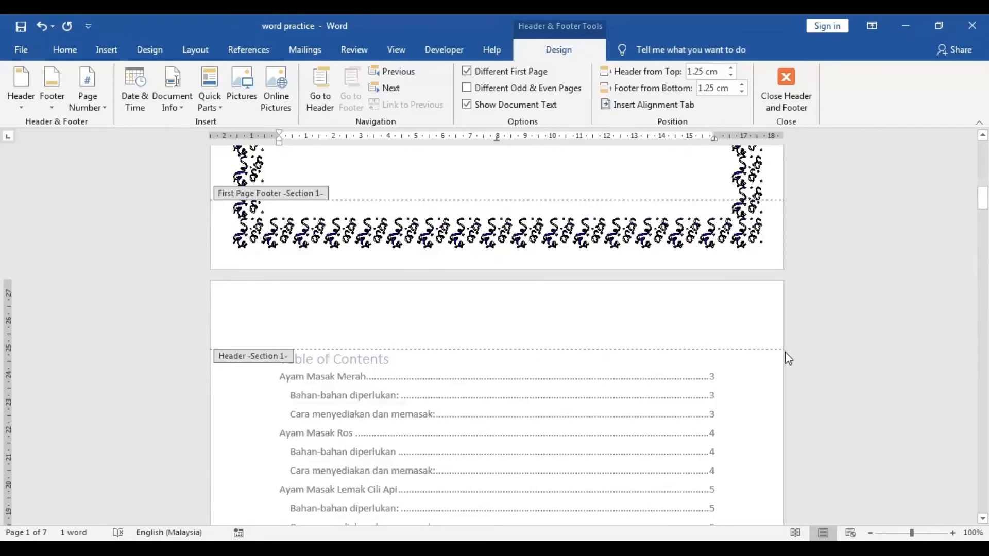
left_click(519, 308)
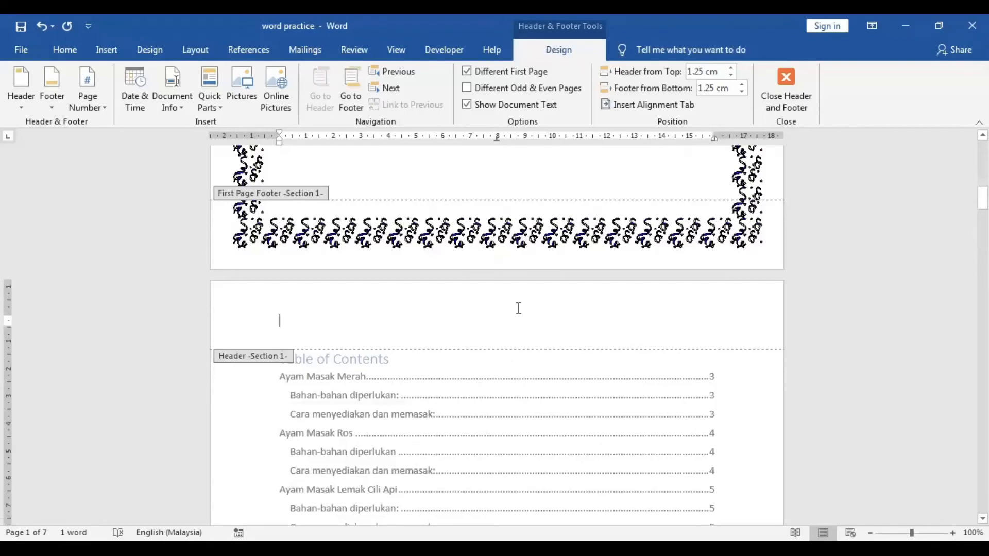
type("ms word 2019")
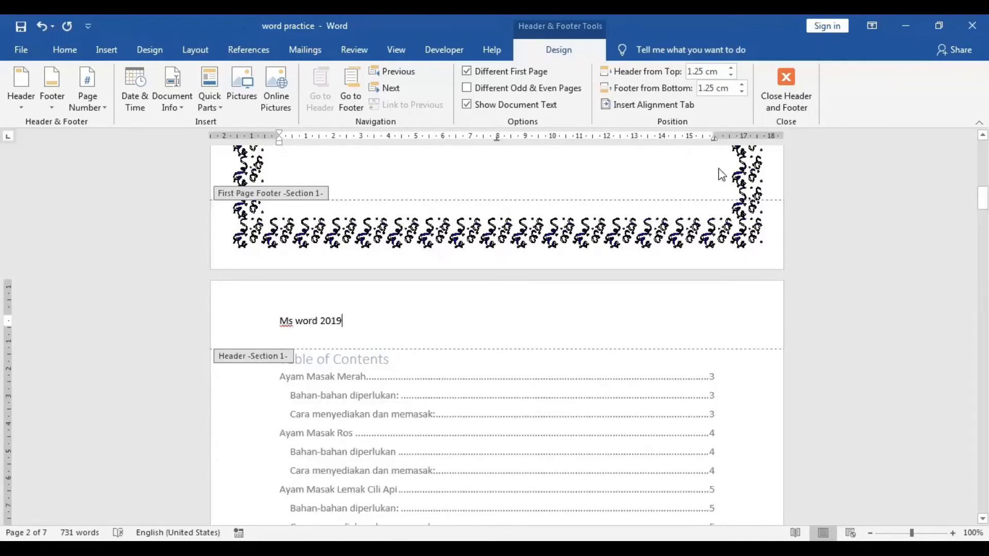
left_click(785, 83)
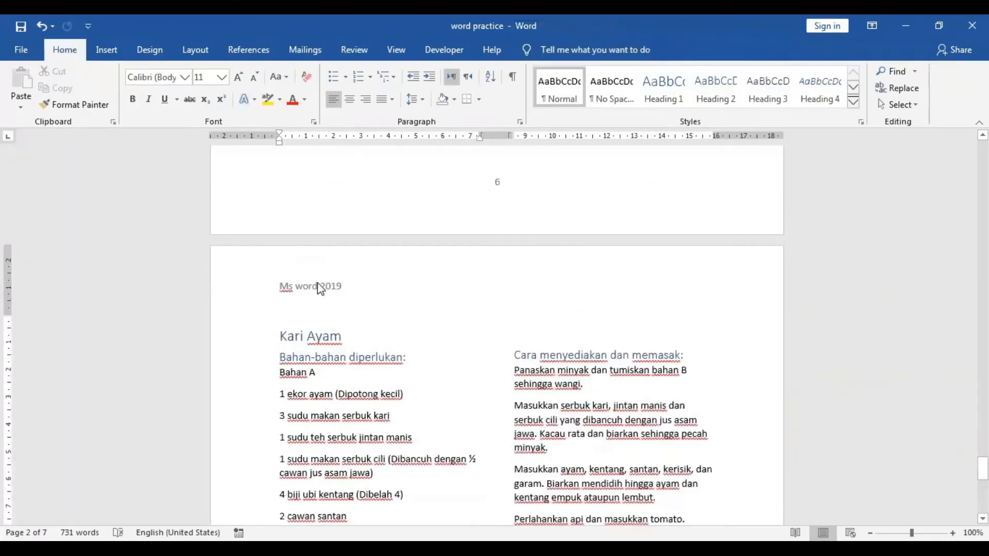
Examine the header text and footer page numbers on the recipe pages and the table of contents page.
scroll(315, 308, "down", 20)
scroll(315, 311, "up", 15)
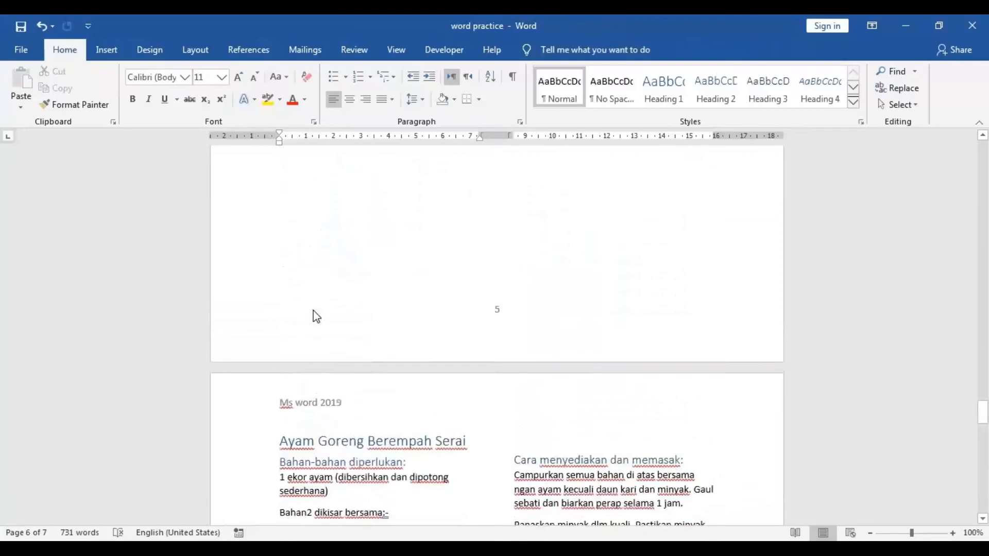
scroll(314, 311, "up", 10)
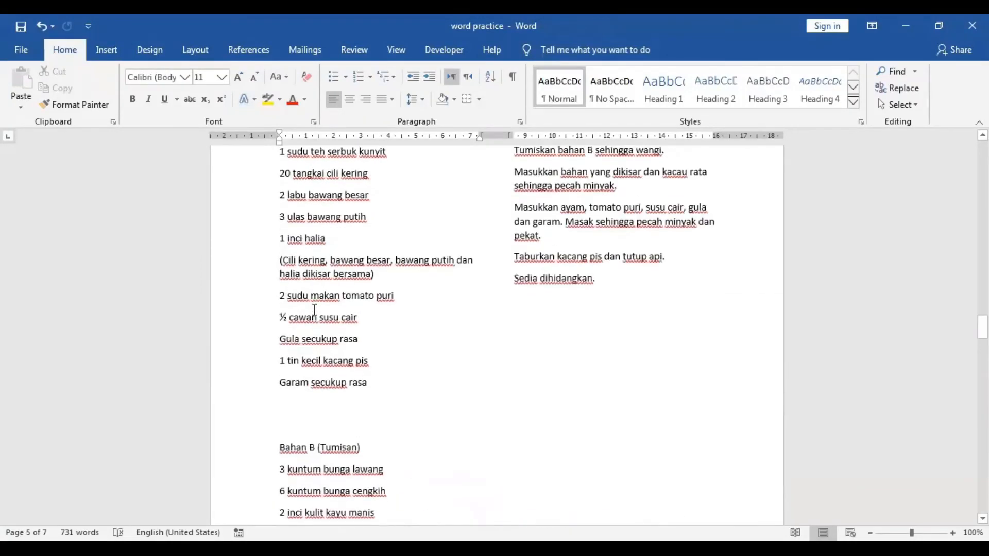
scroll(315, 309, "up", 15)
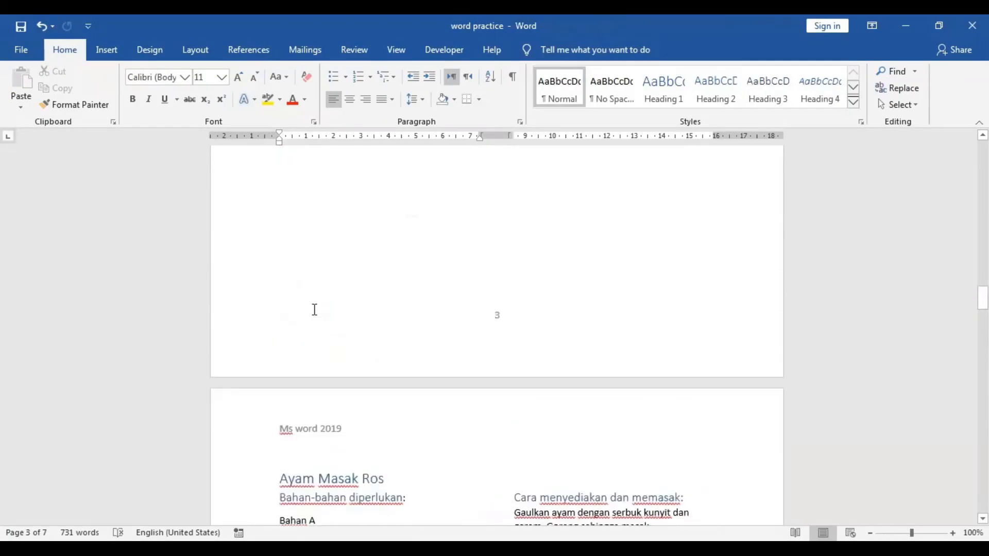
scroll(315, 310, "up", 12)
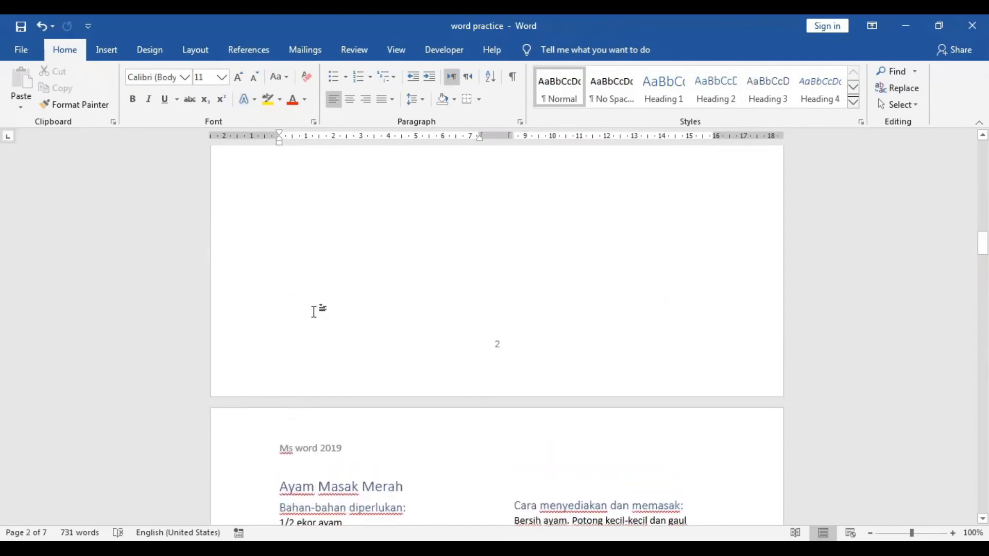
scroll(315, 310, "up", 10)
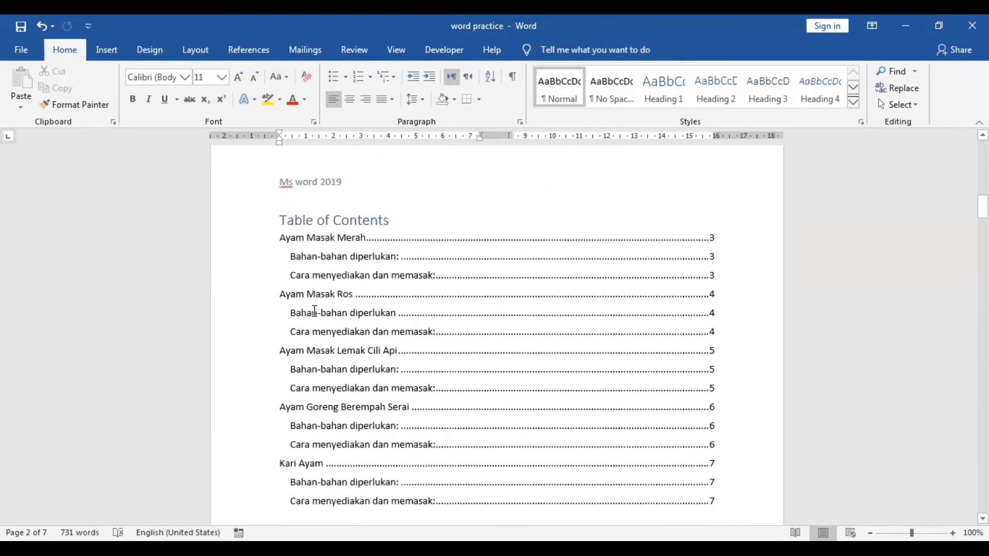
scroll(314, 310, "down", 15)
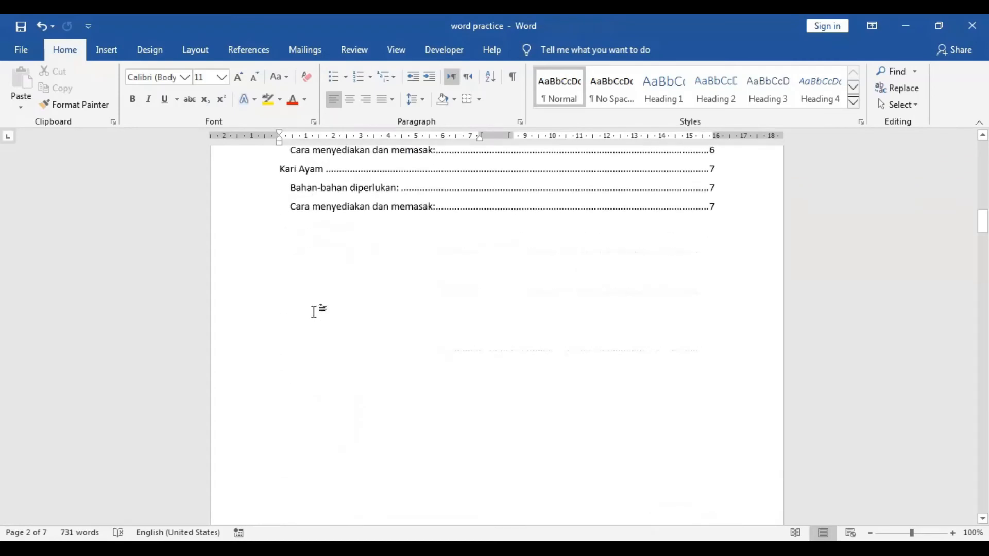
scroll(314, 330, "down", 4)
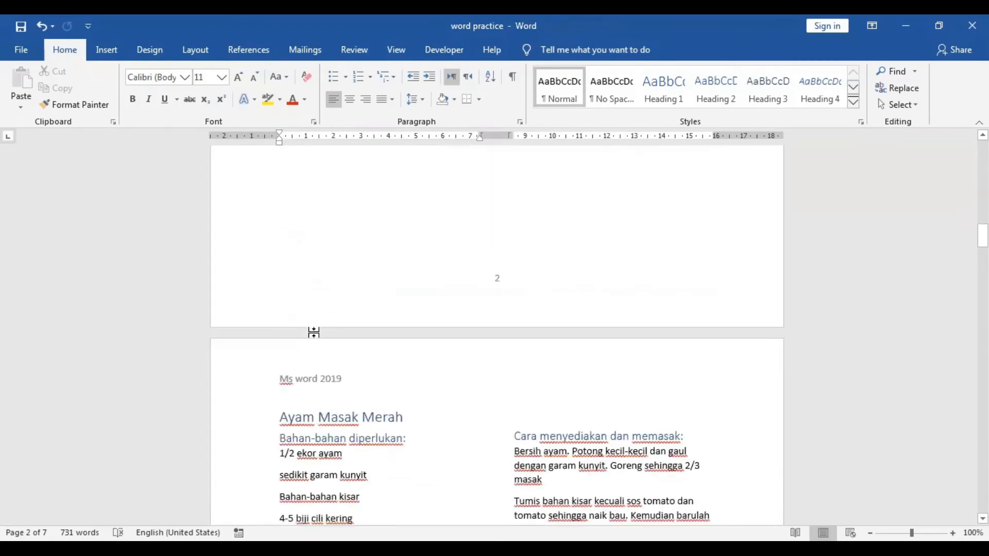
scroll(453, 348, "up", 15)
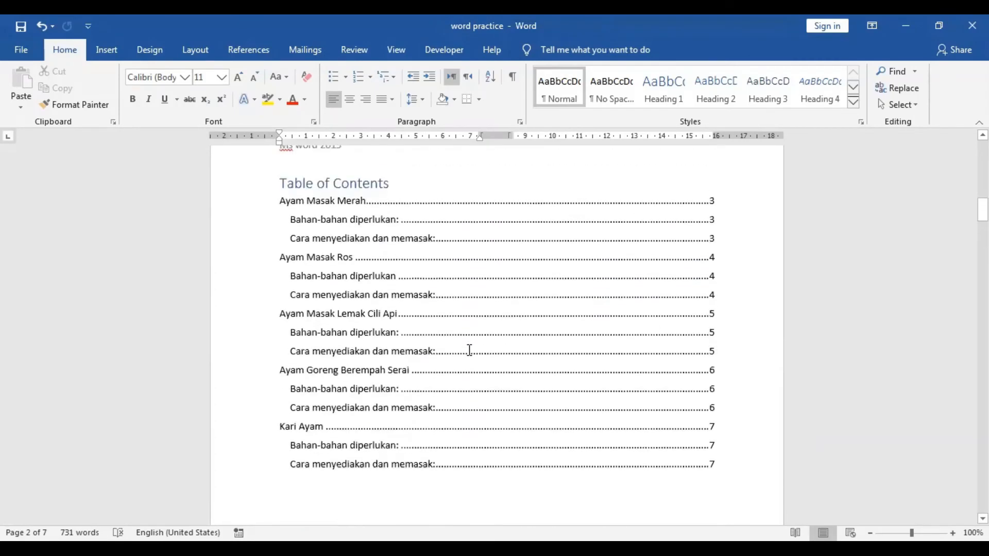
scroll(469, 350, "up", 2)
scroll(469, 350, "down", 2)
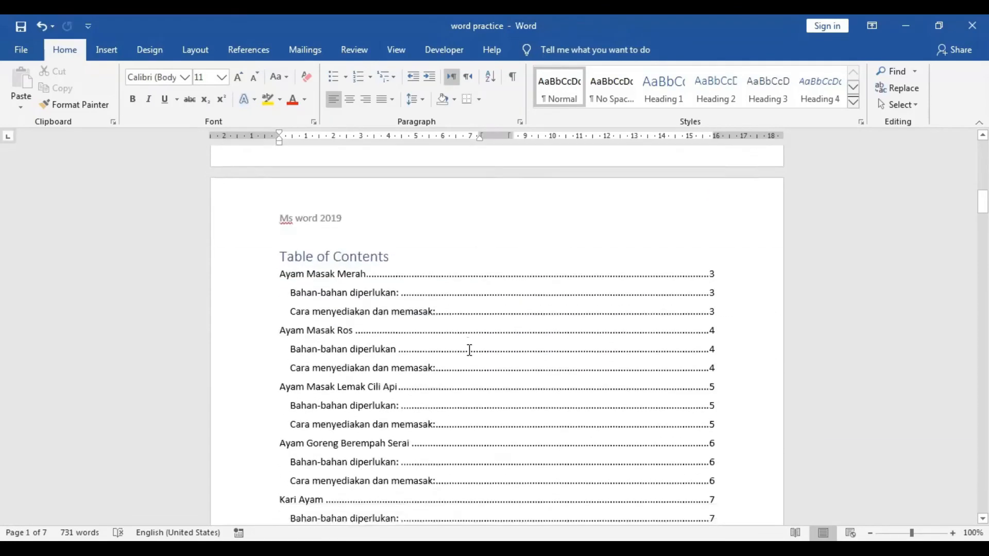
Save a copy of the document to the Desktop as a PDF named word practice.
left_click(21, 52)
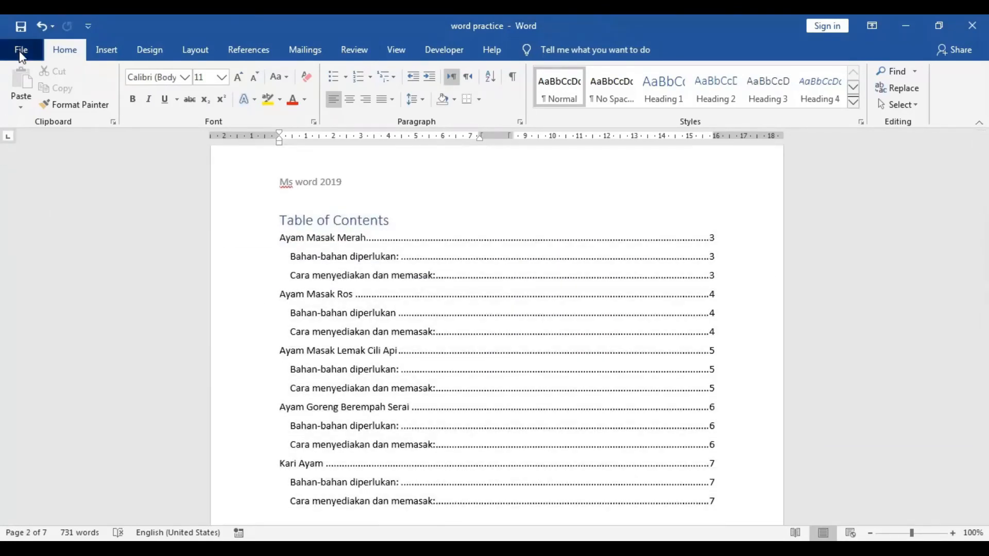
left_click(69, 251)
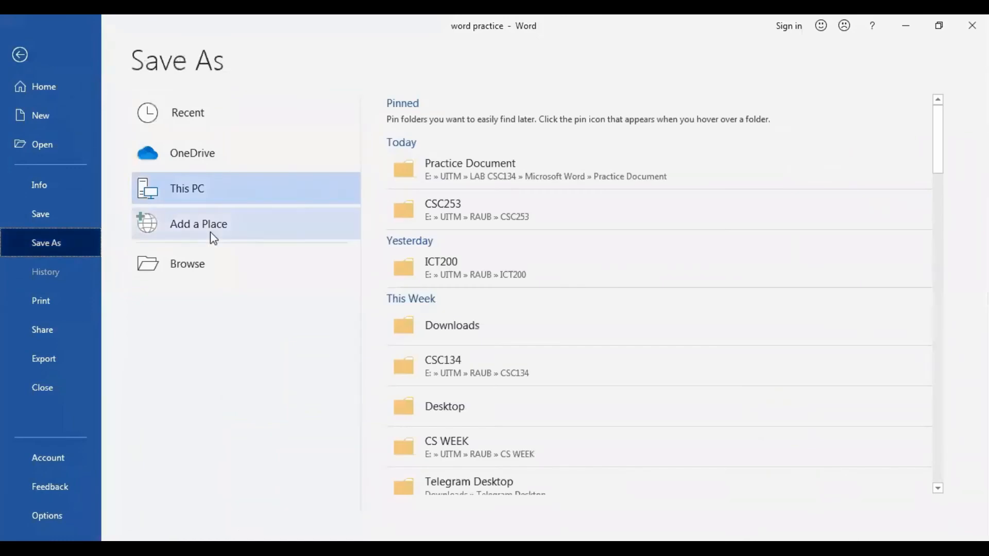
left_click(216, 266)
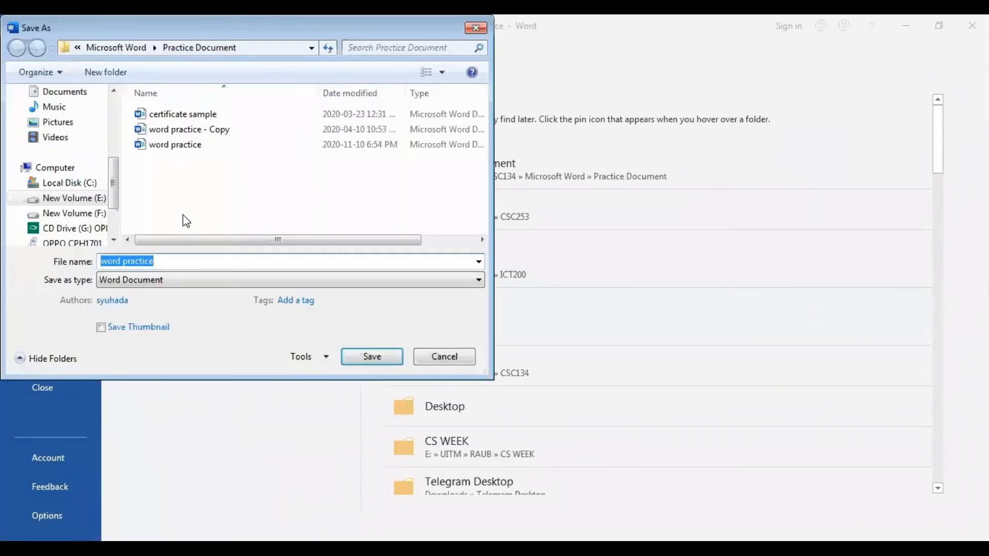
left_click_drag(114, 180, 115, 123)
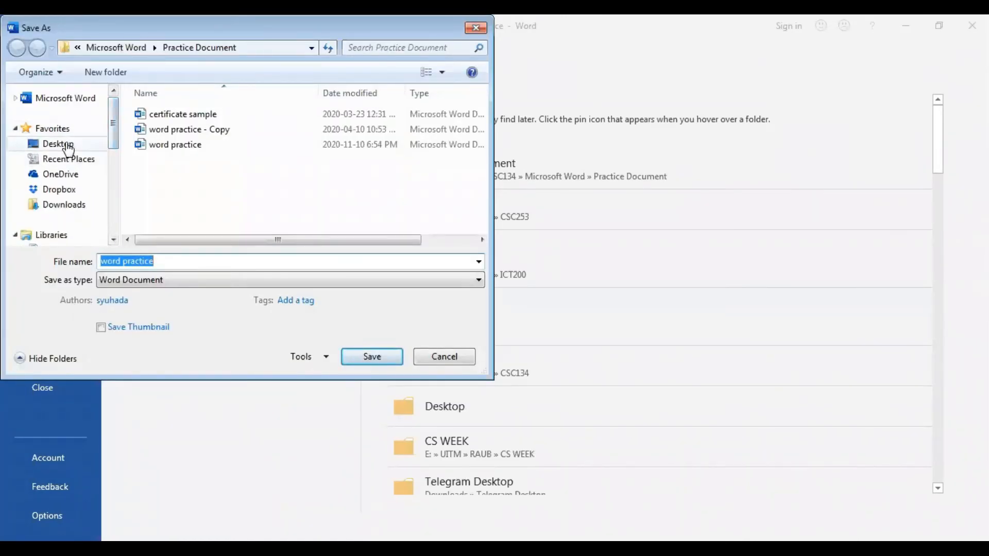
left_click(62, 144)
left_click(191, 280)
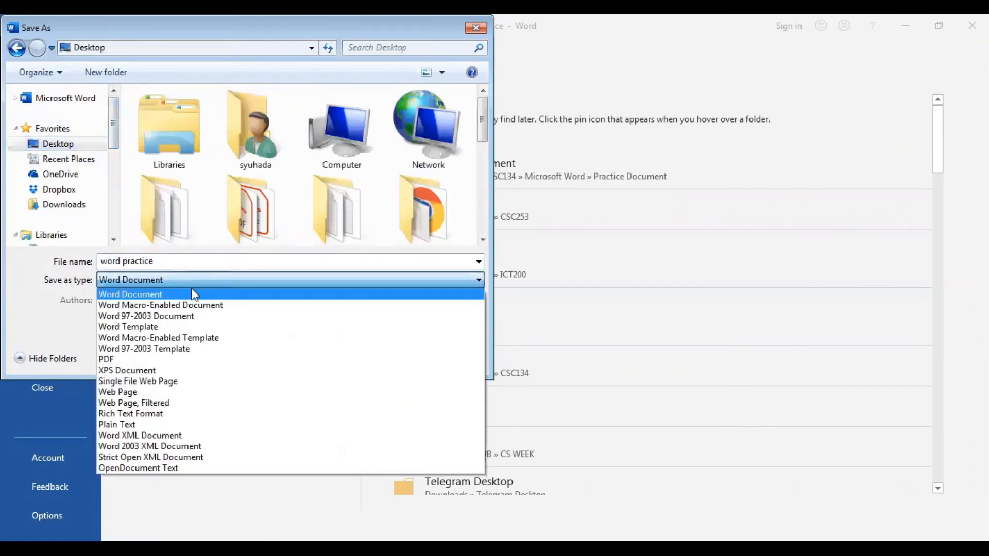
left_click(186, 359)
left_click(360, 393)
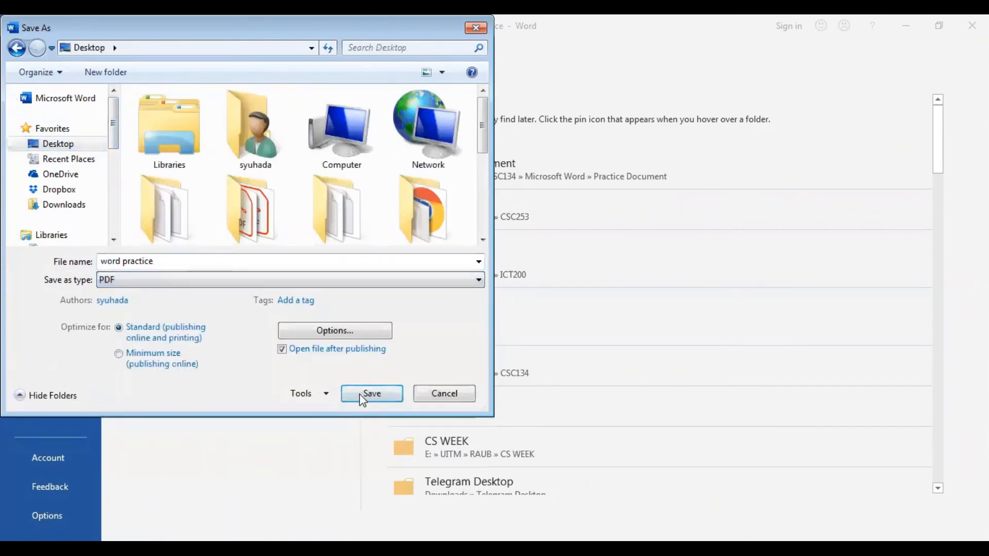
Review the exported PDF in Adobe Acrobat Reader DC, following its table of contents entry for Kari Ayam and looking over the recipe pages.
scroll(342, 439, "up", 10)
left_click_drag(802, 299, 802, 137)
scroll(271, 373, "down", 10)
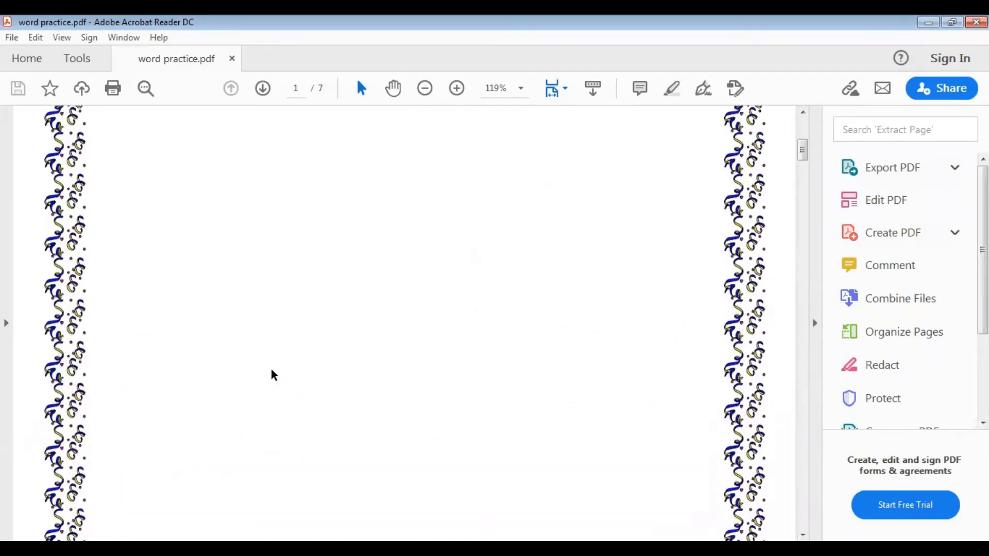
scroll(272, 373, "down", 5)
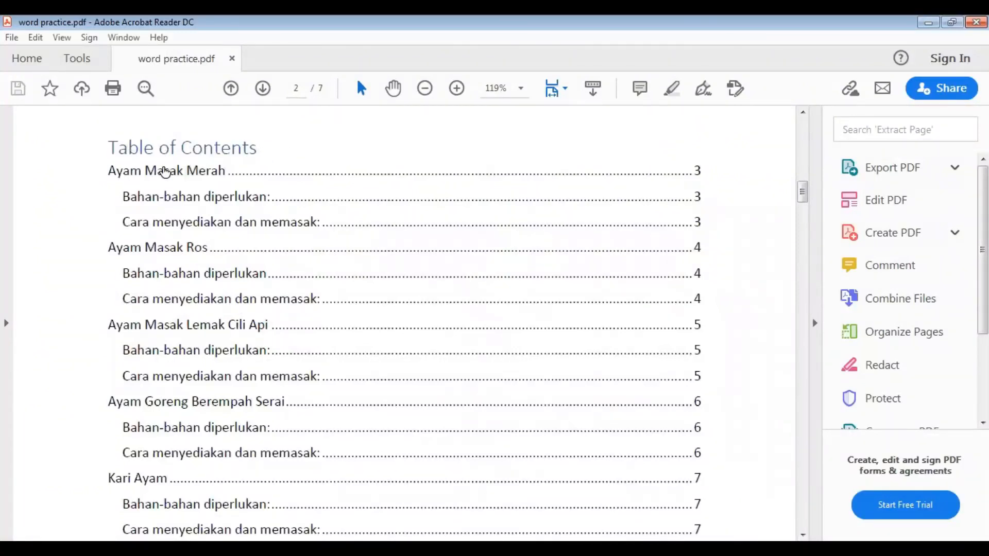
scroll(183, 360, "down", 3)
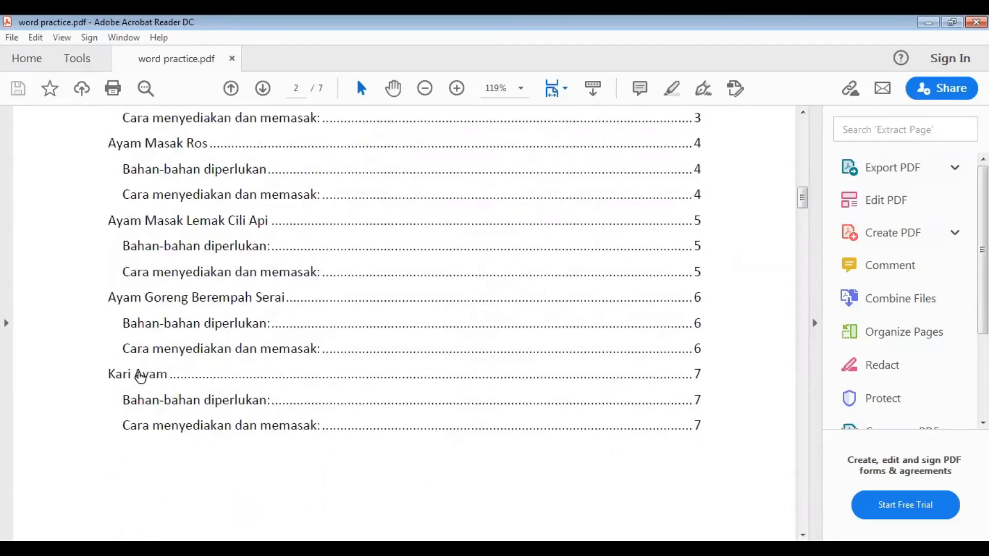
left_click(140, 376)
scroll(138, 371, "up", 5)
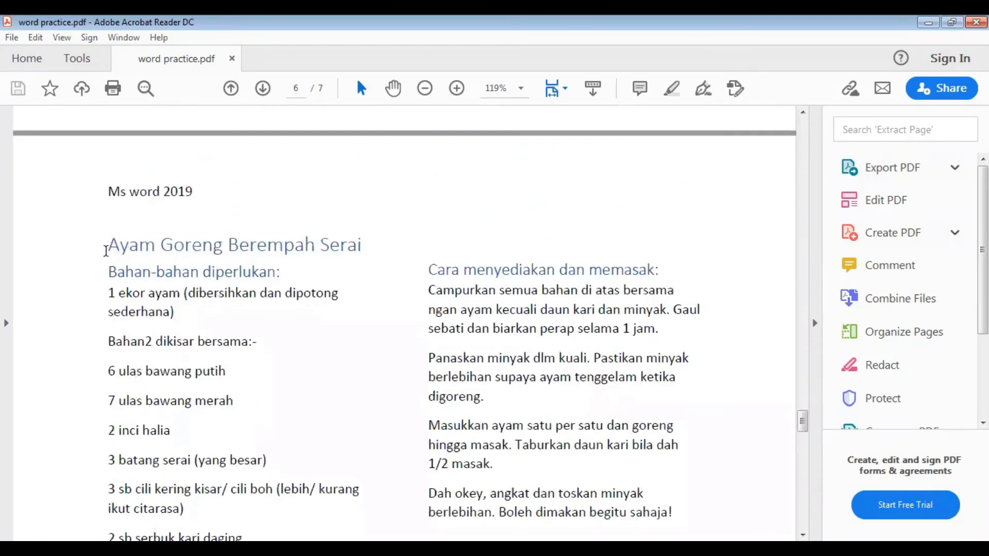
scroll(237, 328, "up", 7)
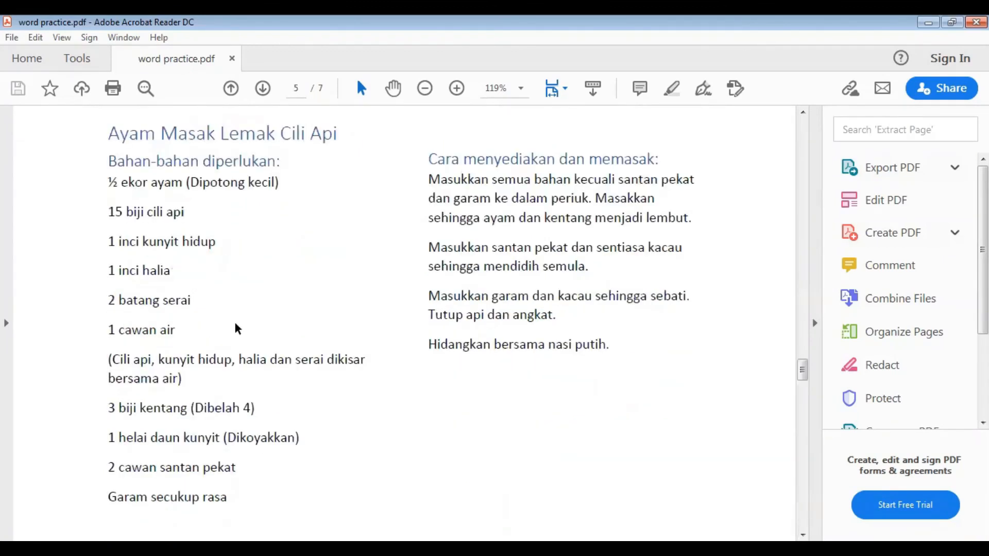